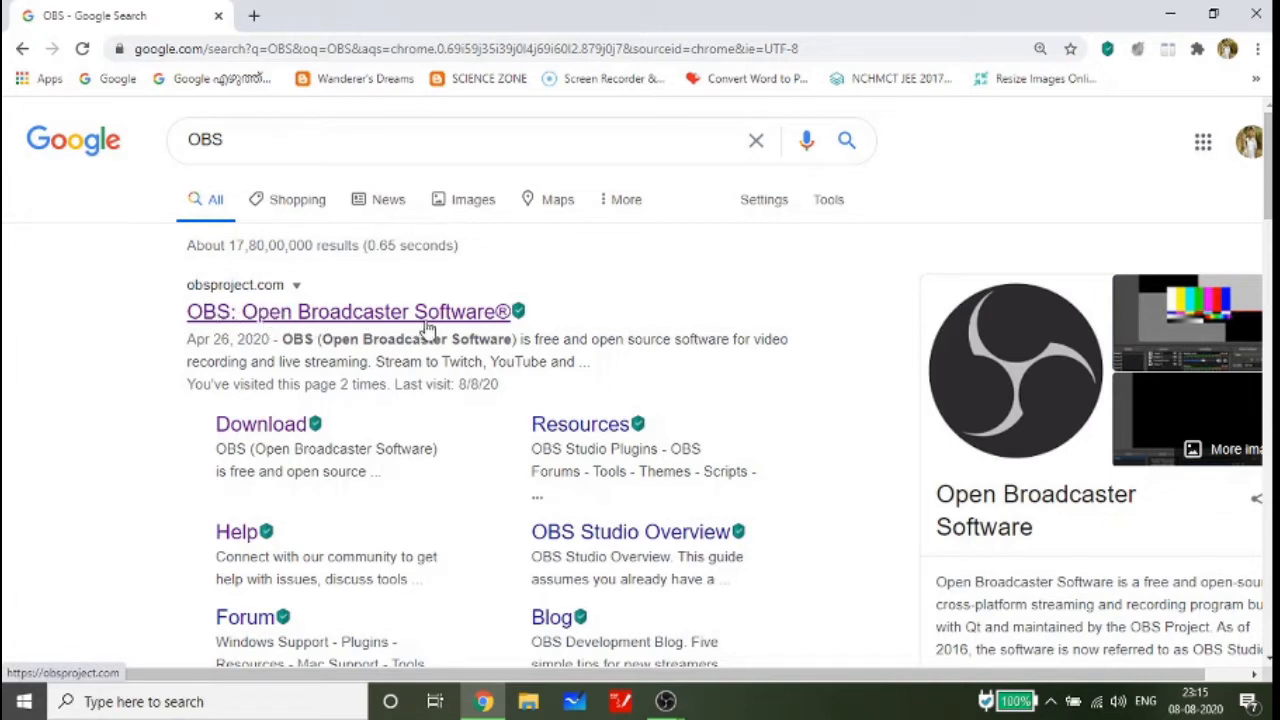
Step: Download the Windows installer of OBS Studio from the obsproject.com site and pause the download
click(307, 314)
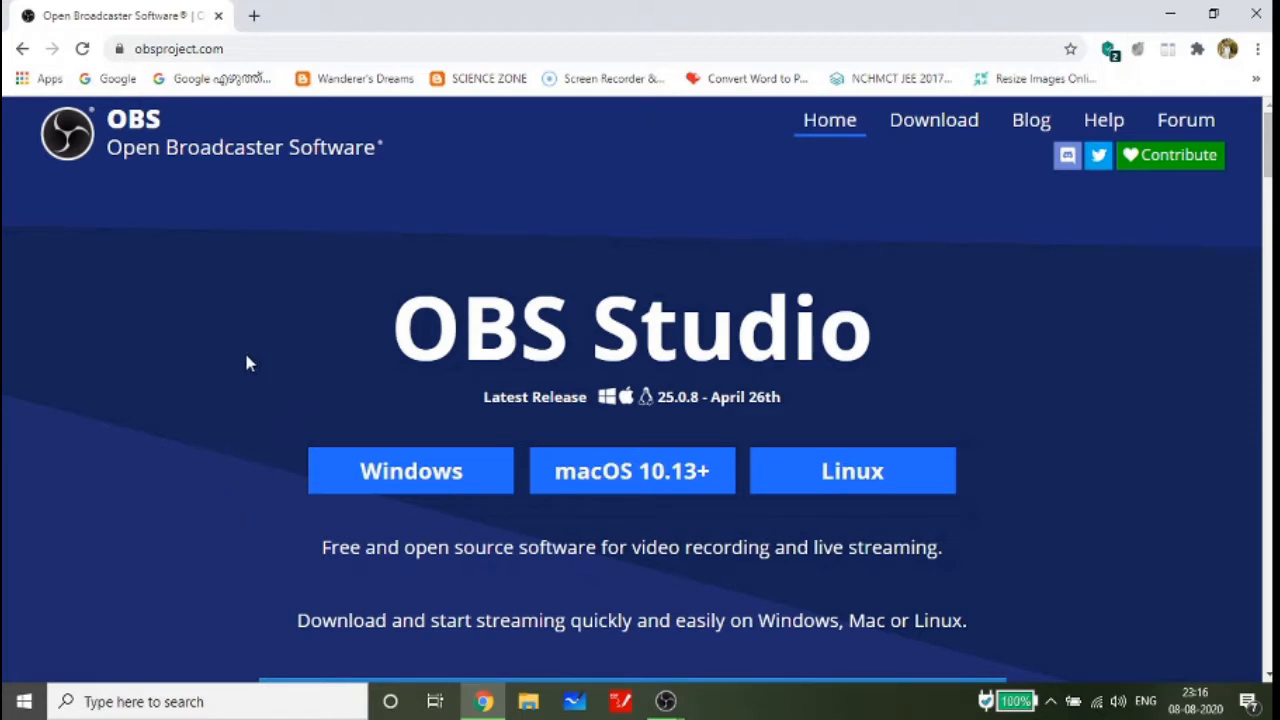
click(430, 480)
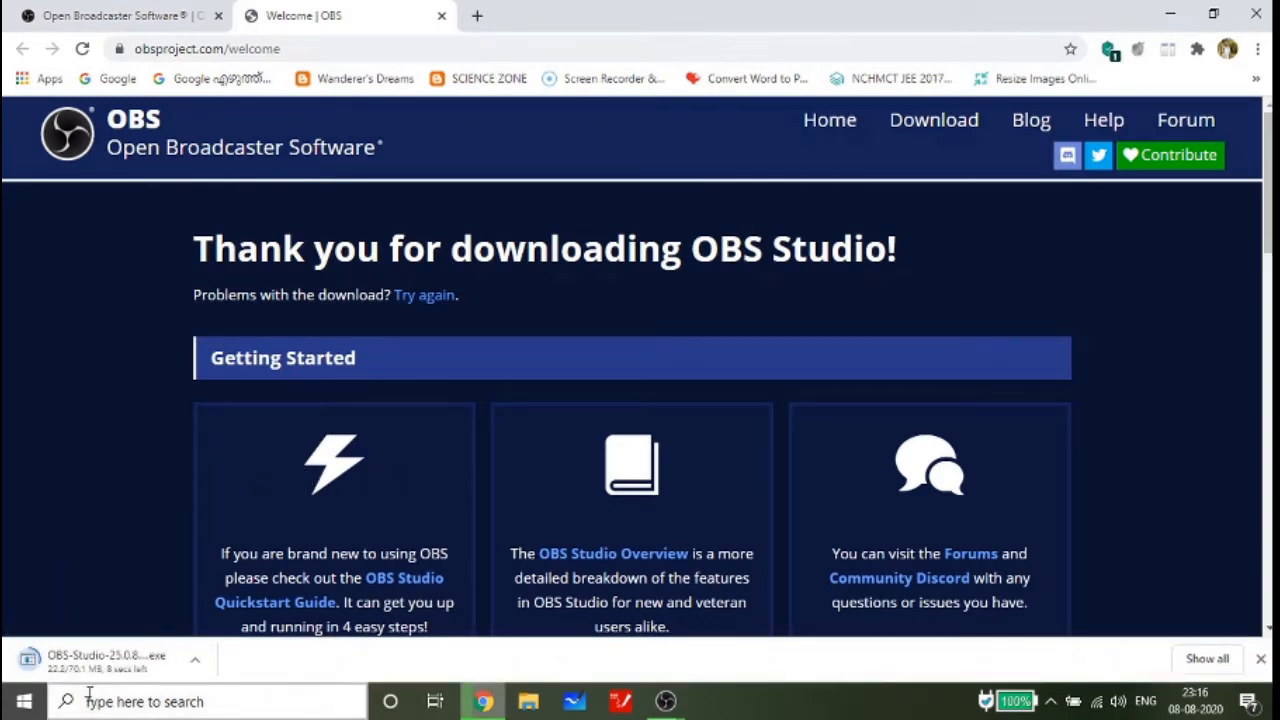
click(195, 660)
click(225, 574)
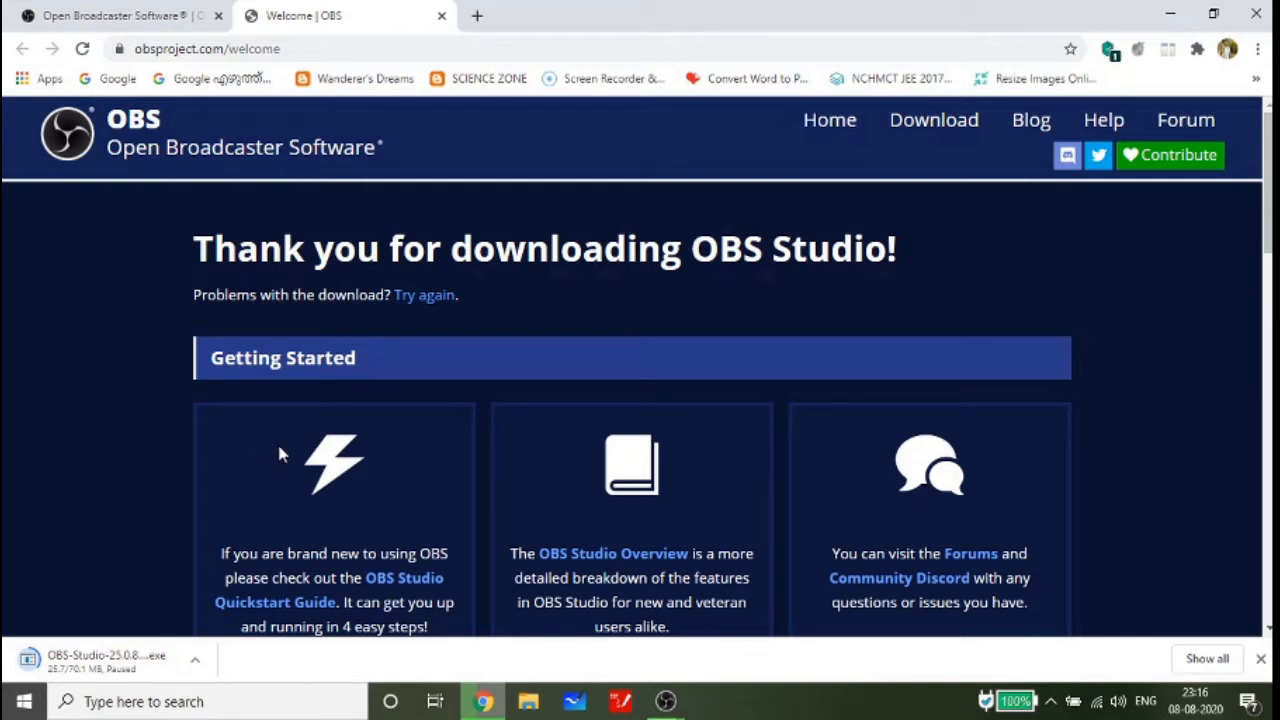
Step: Minimise the browser to reach the desktop and switch to OBS Studio
click(1171, 12)
click(1172, 11)
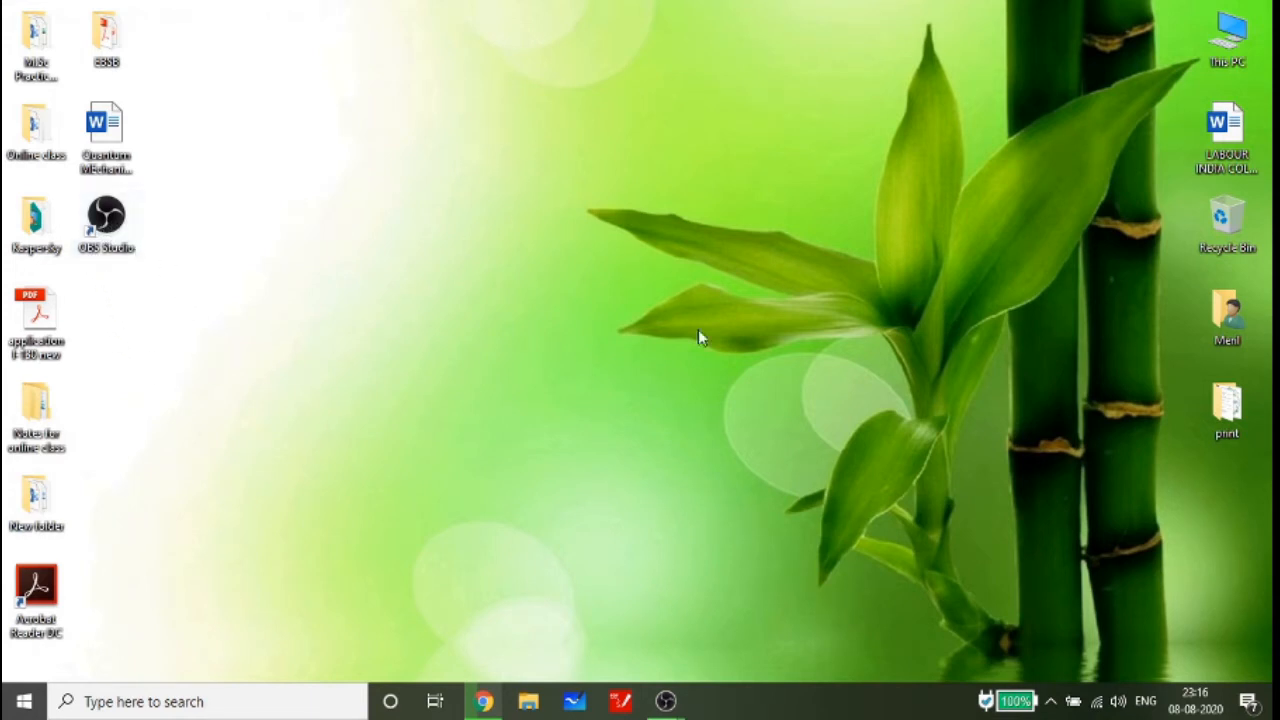
click(750, 652)
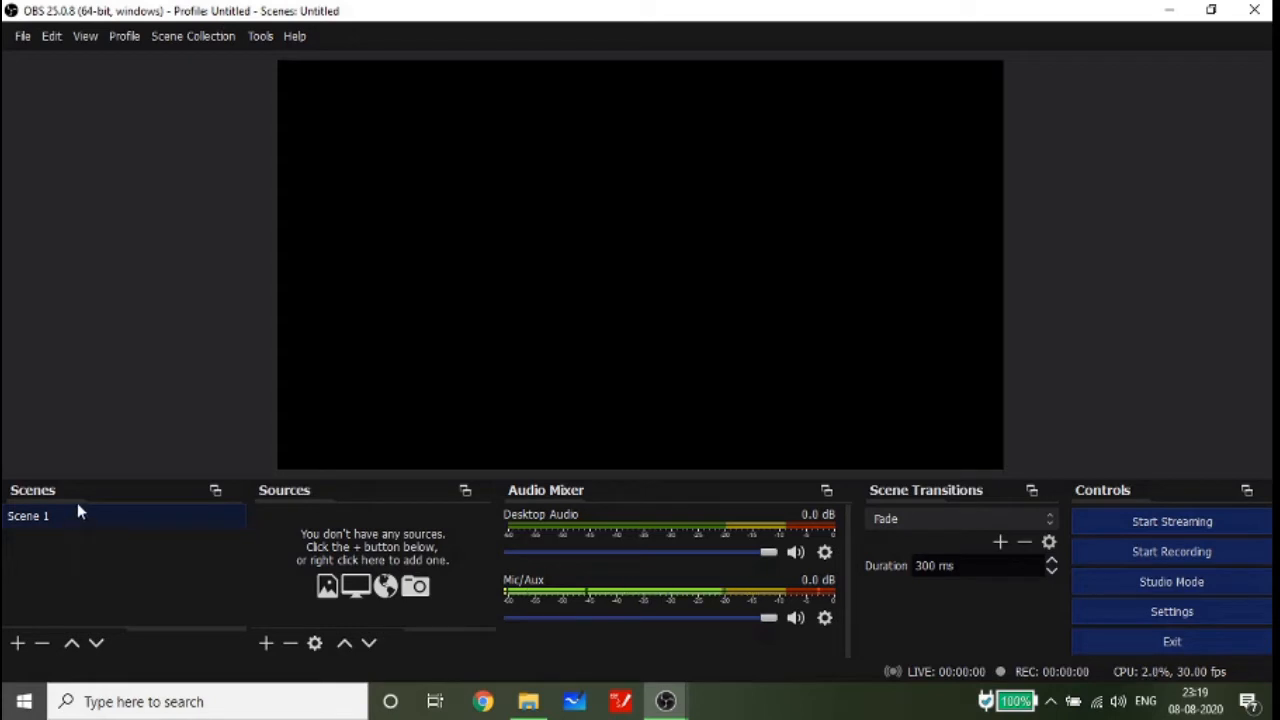
Step: Add a new Display Capture source to Scene 1 for Display 1 at 1366x768, with Capture Cursor enabled
click(267, 646)
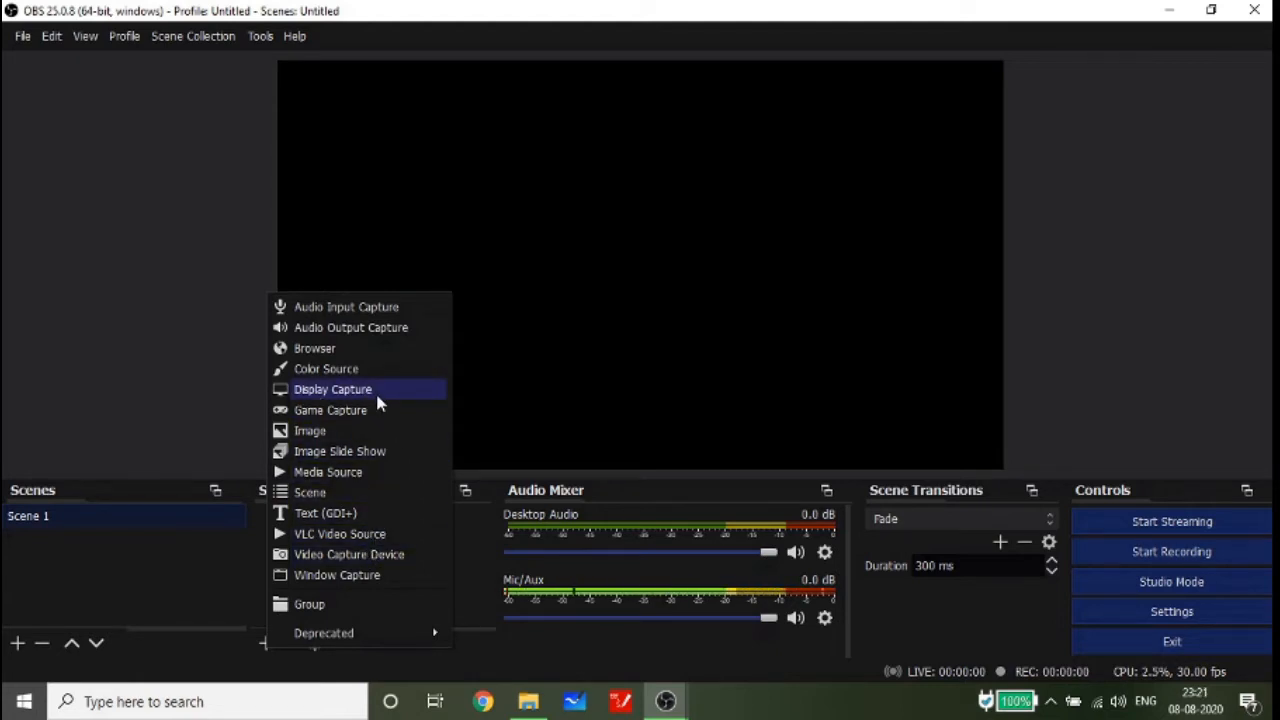
click(196, 255)
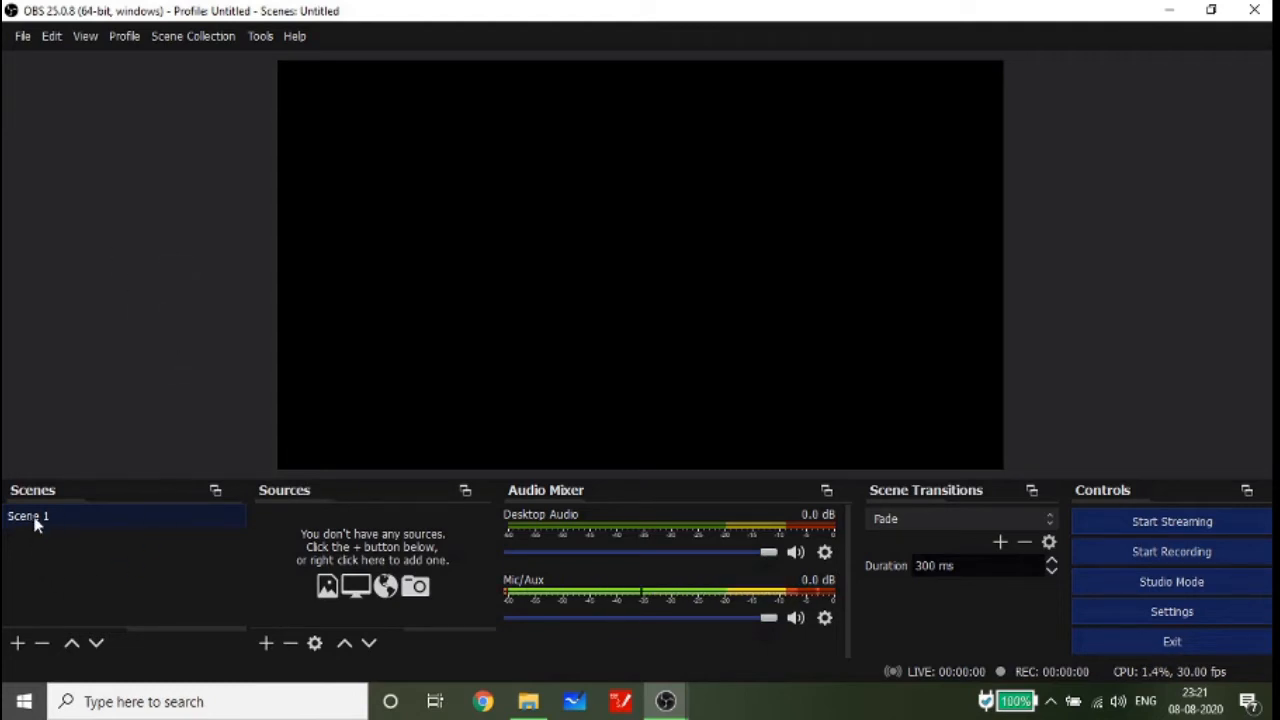
click(266, 645)
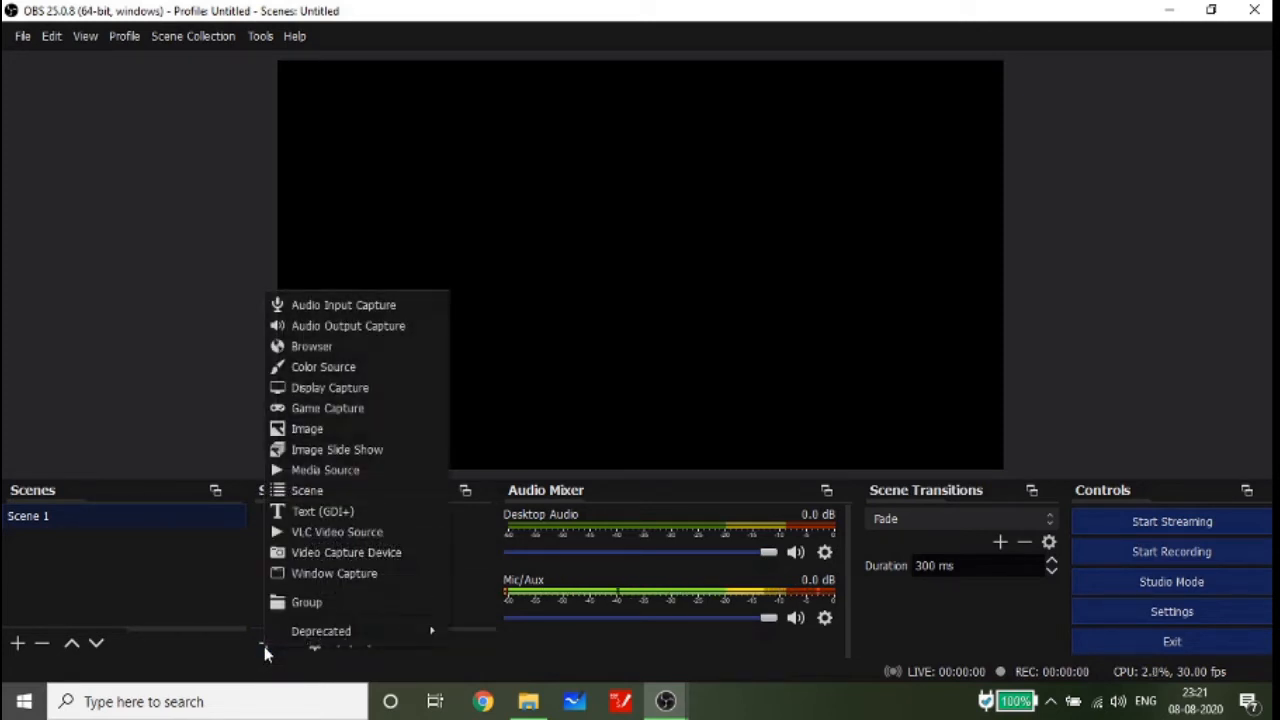
click(361, 389)
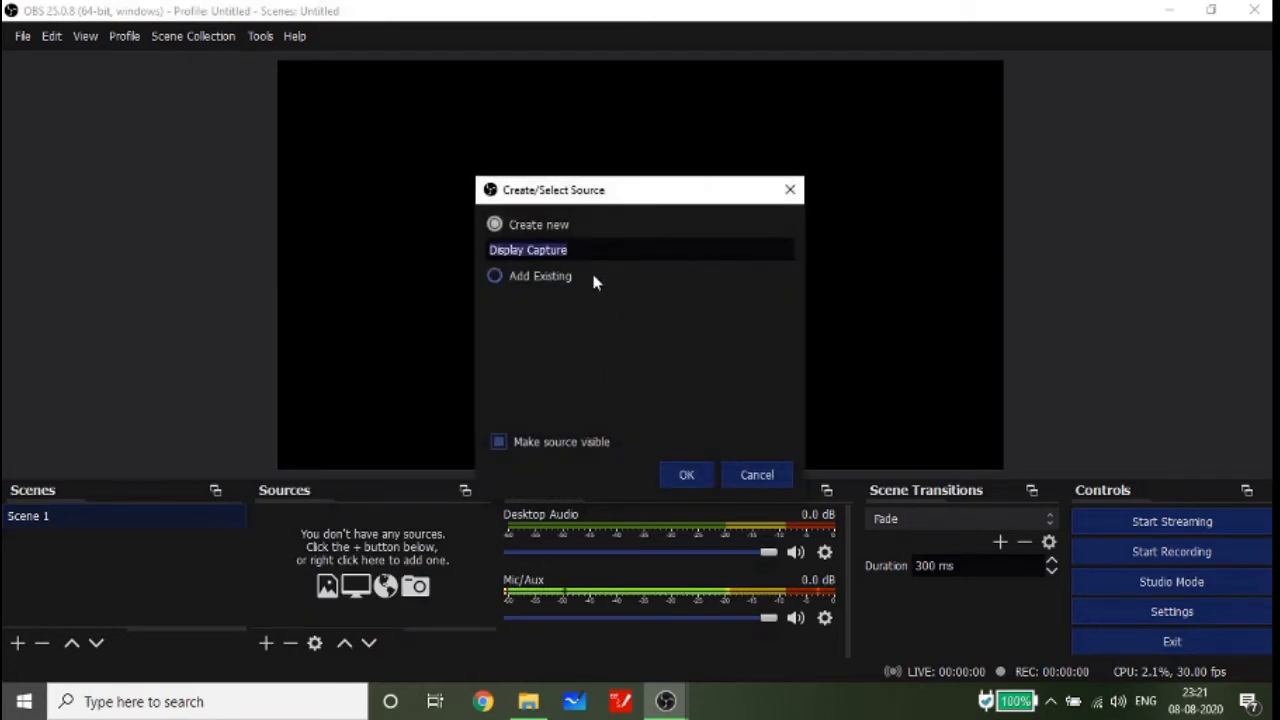
click(695, 474)
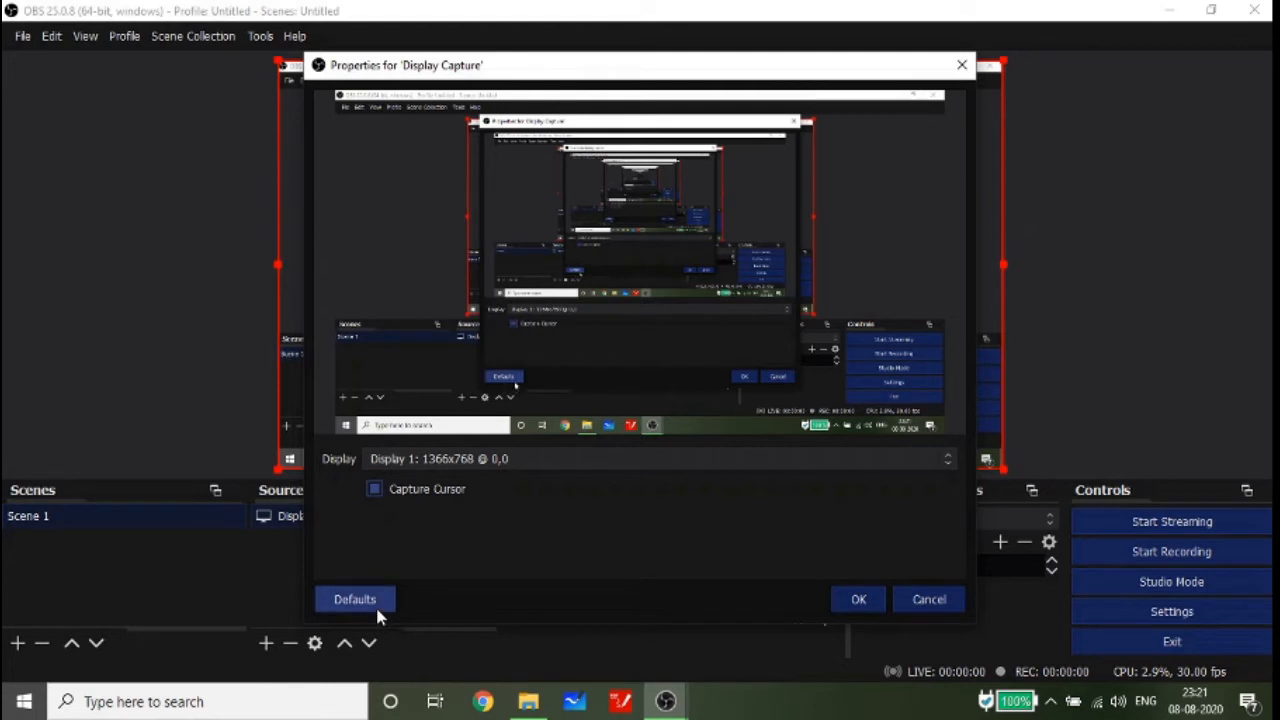
click(374, 490)
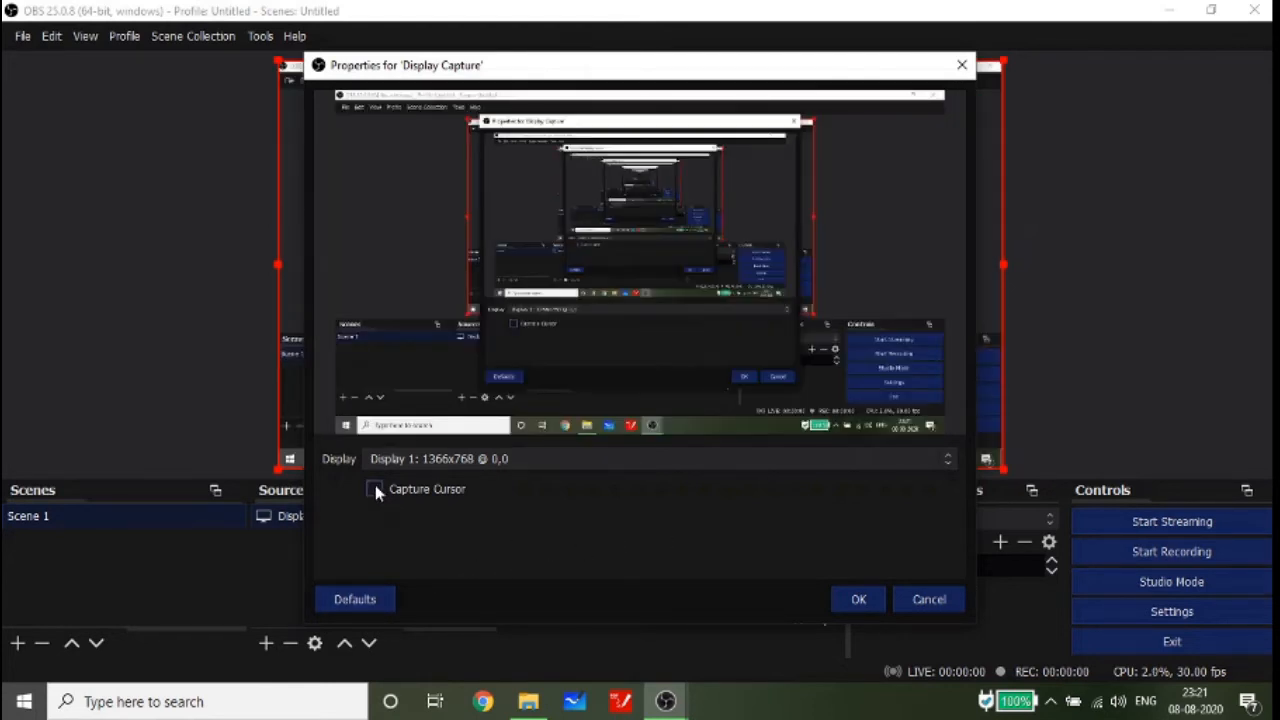
click(375, 487)
click(857, 600)
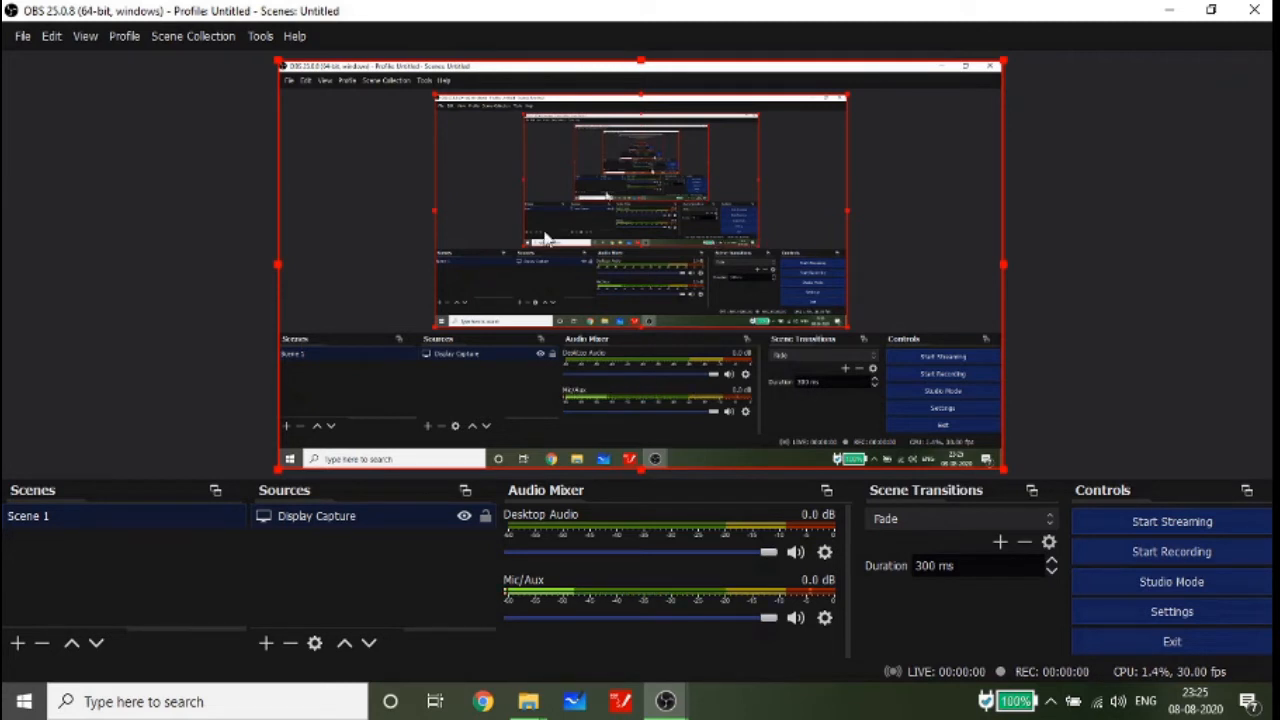
Step: Add a new Video Capture Device source to Scene 1 using EasyCamera and the device default resolution
click(266, 643)
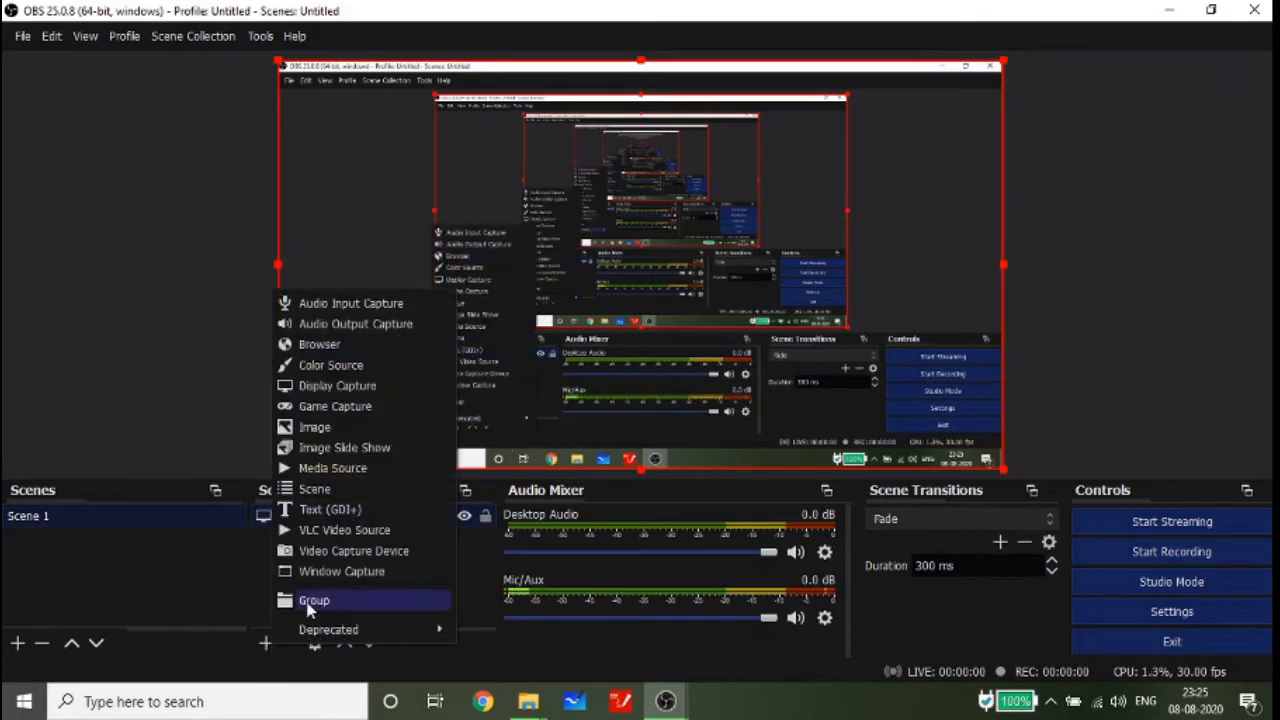
click(399, 558)
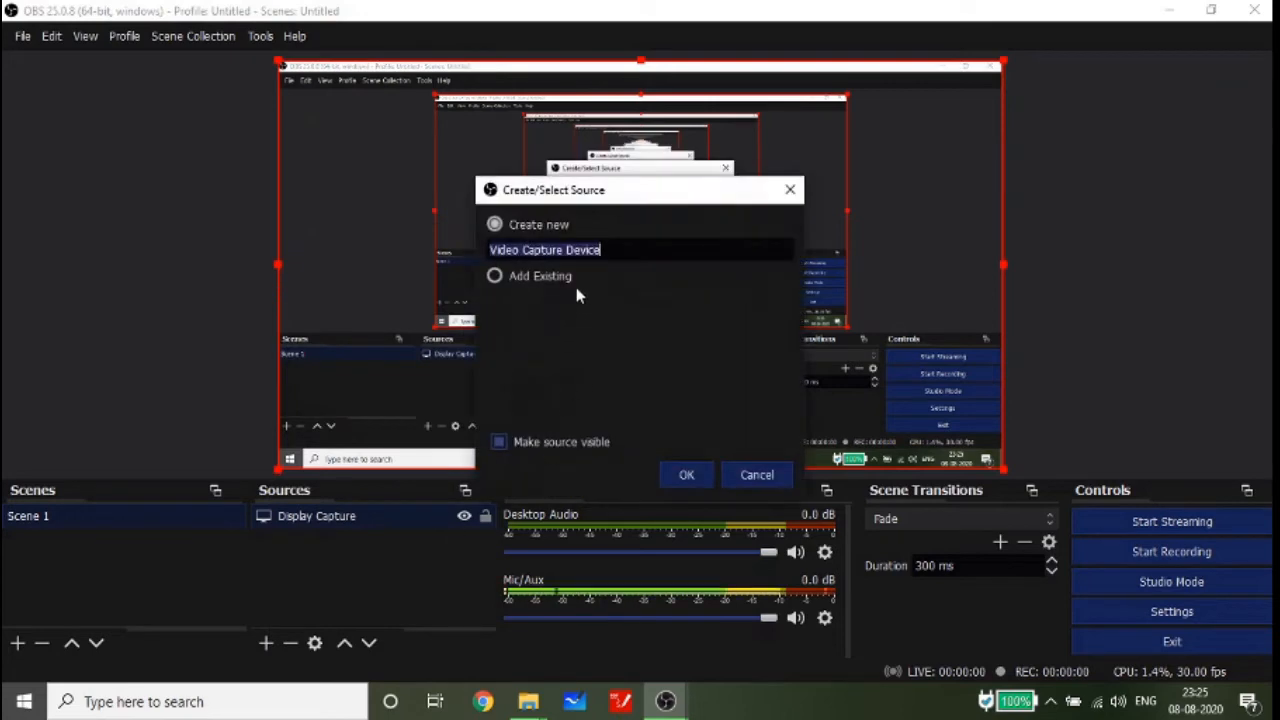
click(686, 477)
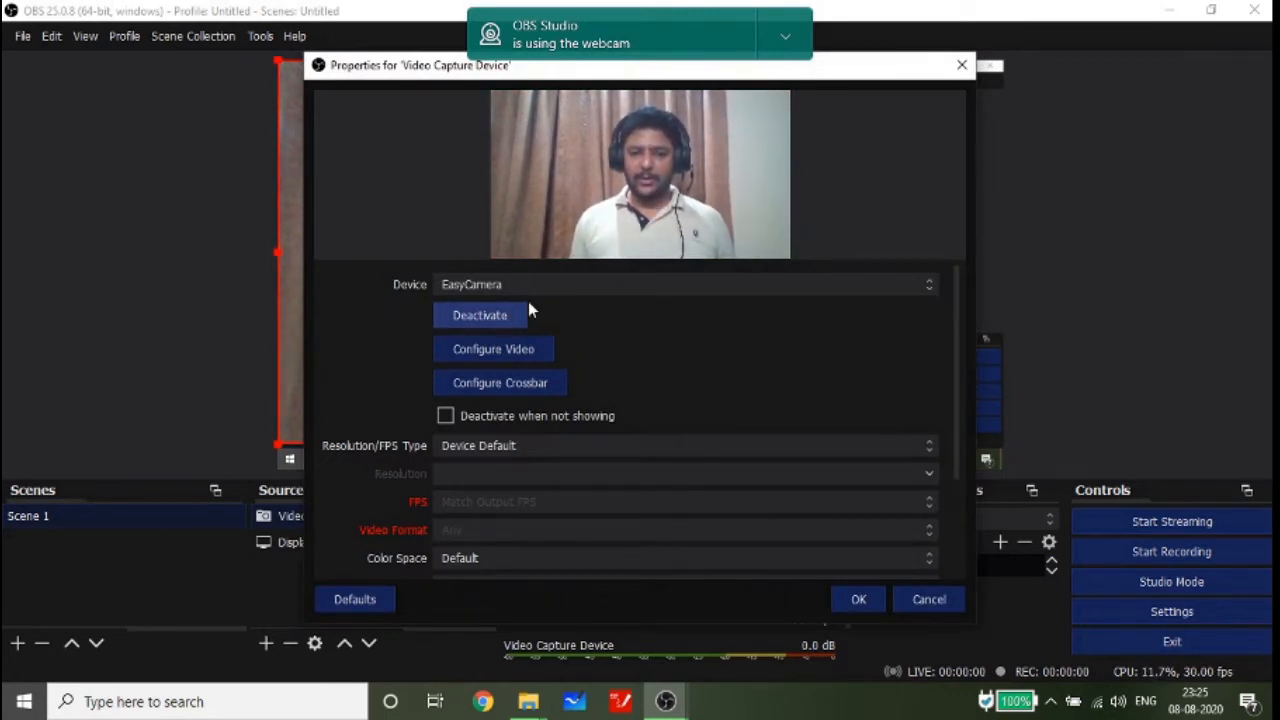
click(928, 285)
click(928, 285)
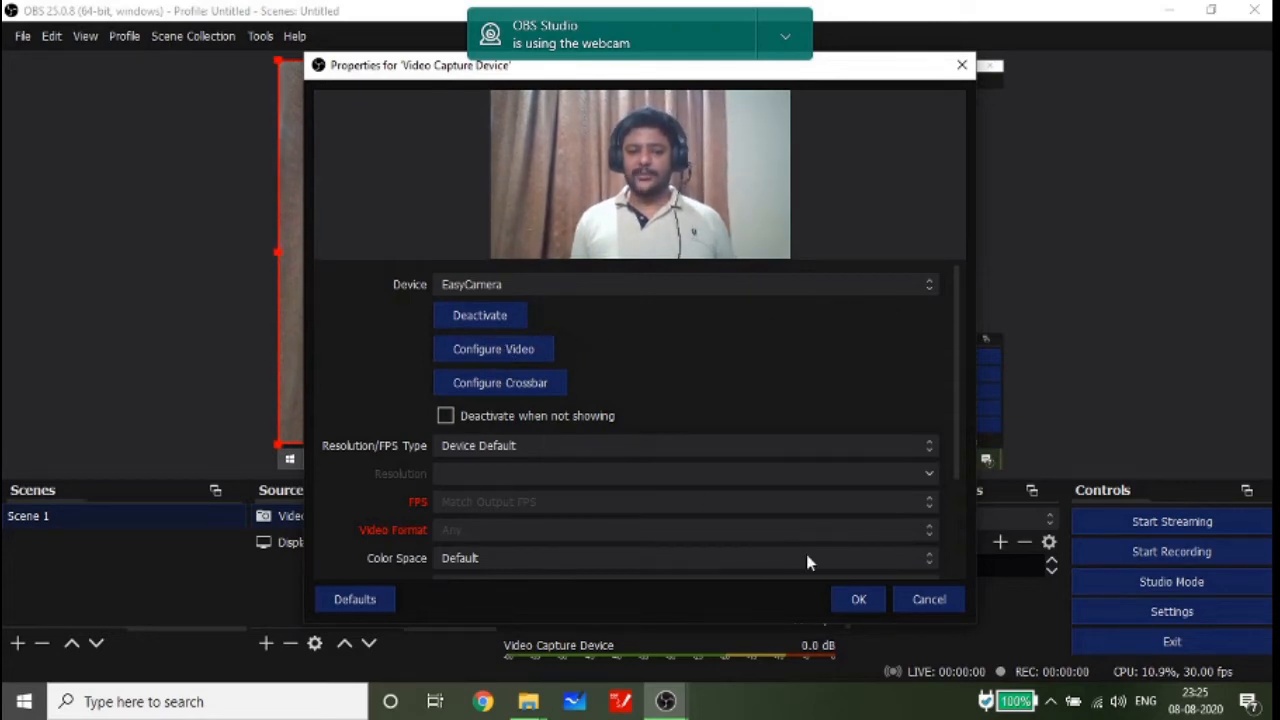
click(858, 600)
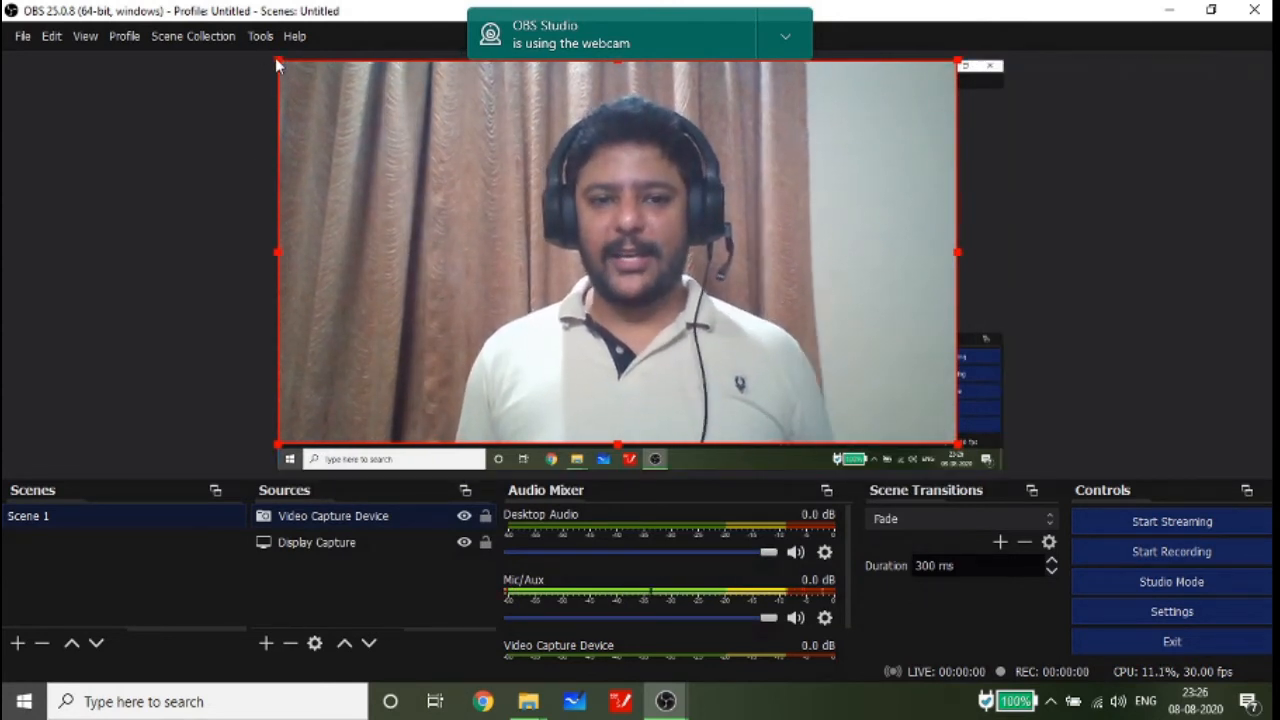
Step: Shrink the webcam image into the lower-right corner of the preview canvas and dismiss the webcam usage notification
drag(277, 60, 795, 355)
drag(865, 393, 910, 418)
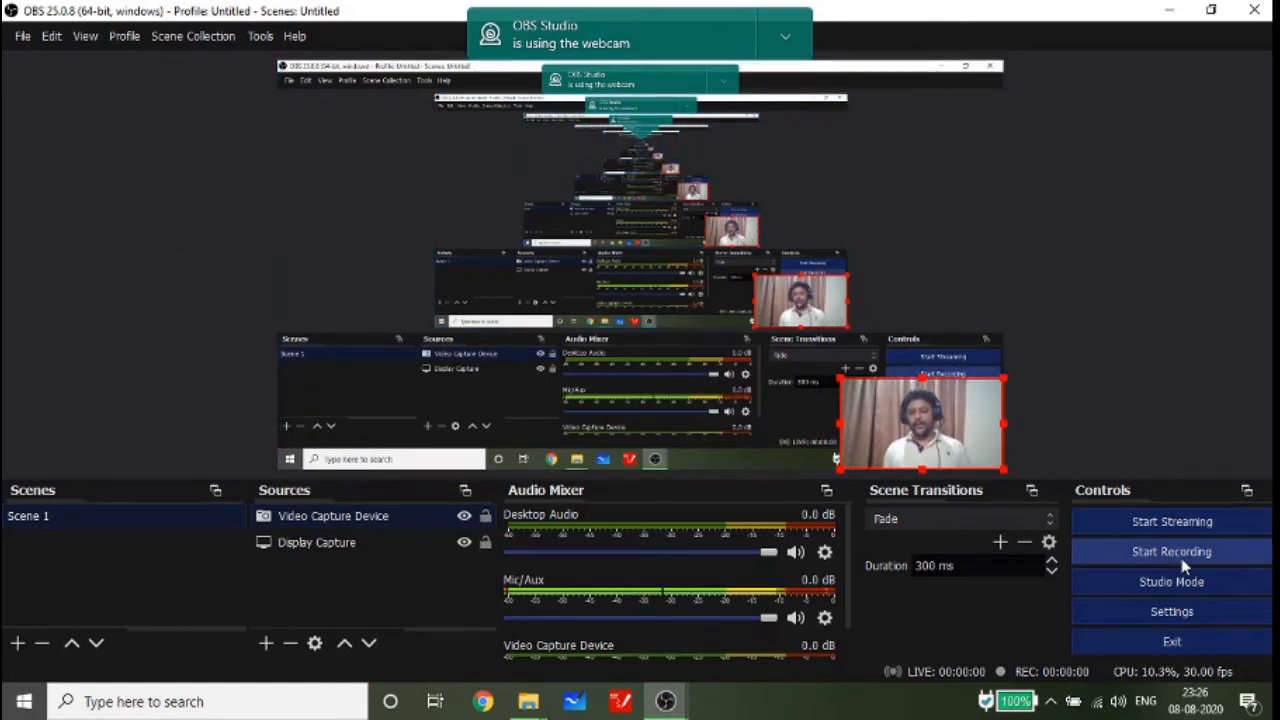
click(785, 36)
click(782, 75)
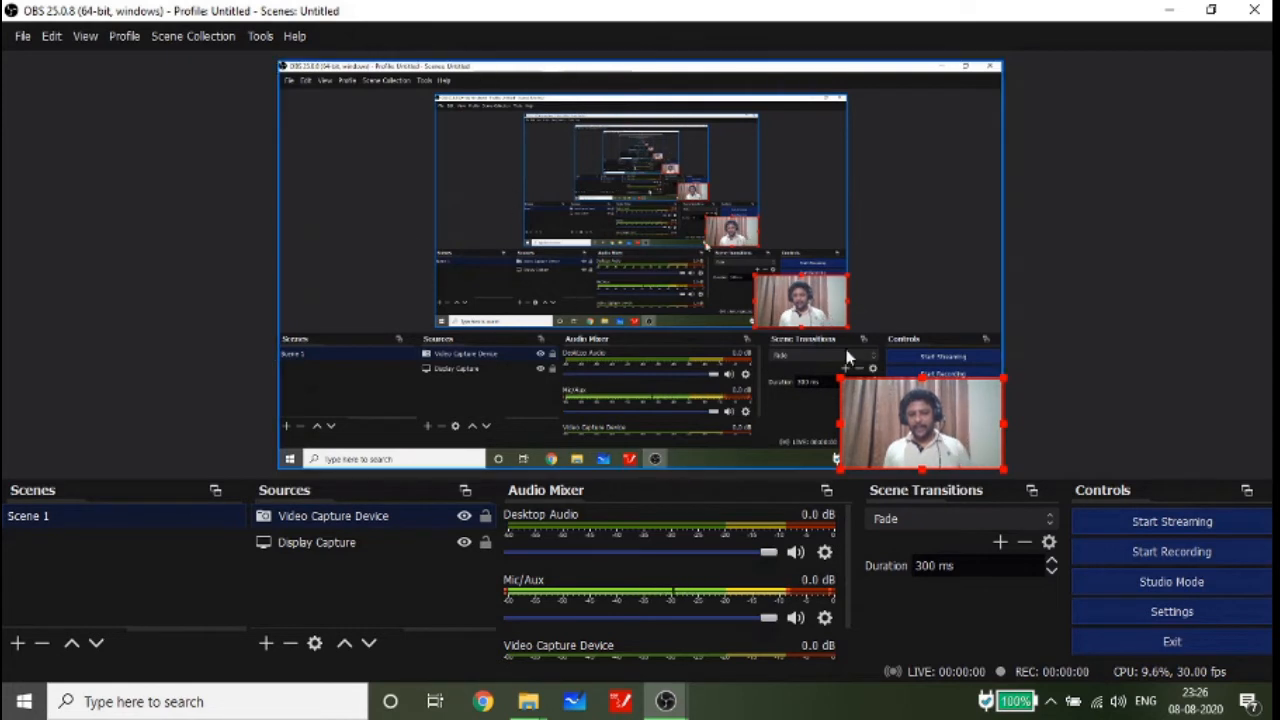
Step: Start recording and switch to Microsoft Whiteboard
click(1188, 552)
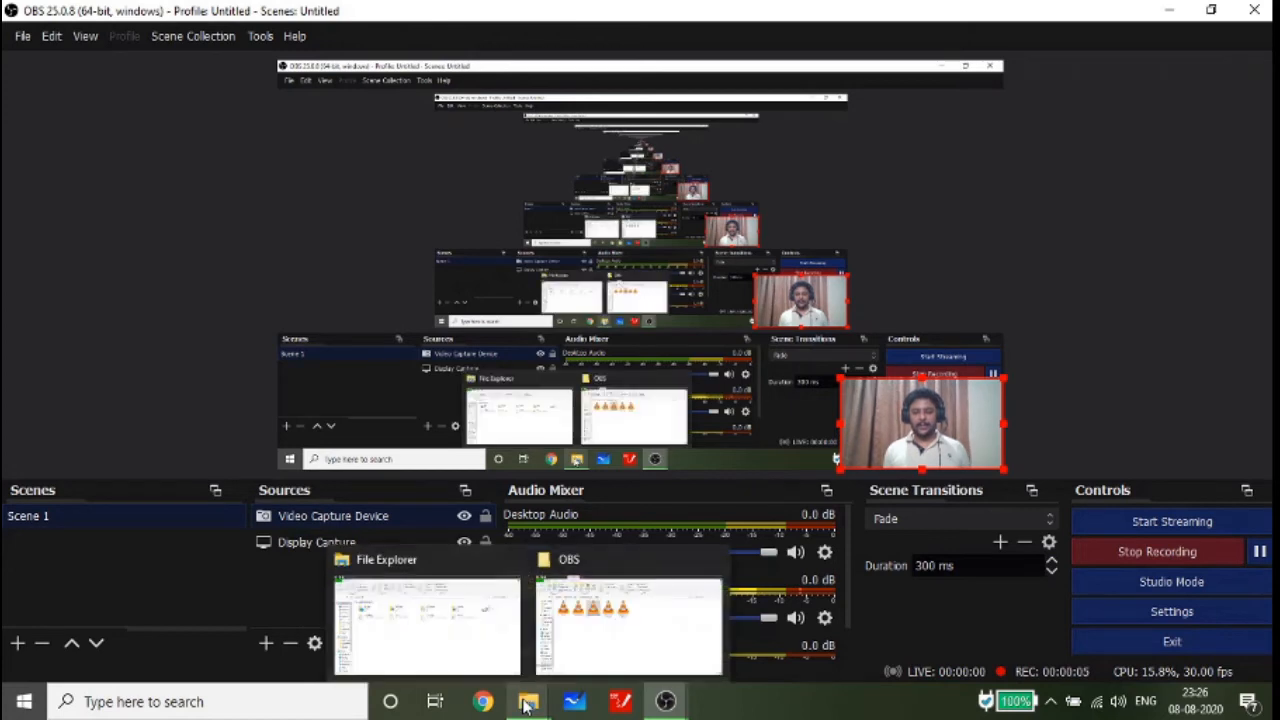
click(577, 703)
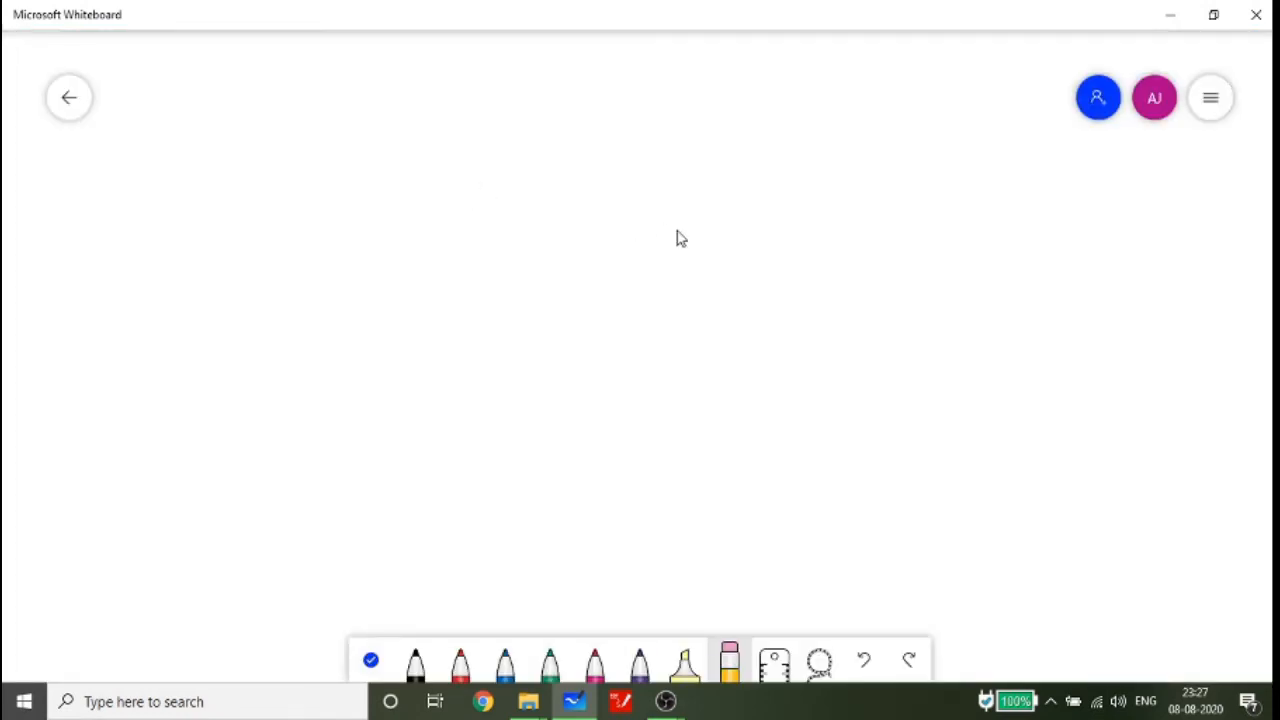
Step: Draw eight separate freehand strokes with the red pen, scattered across the blank whiteboard
click(460, 660)
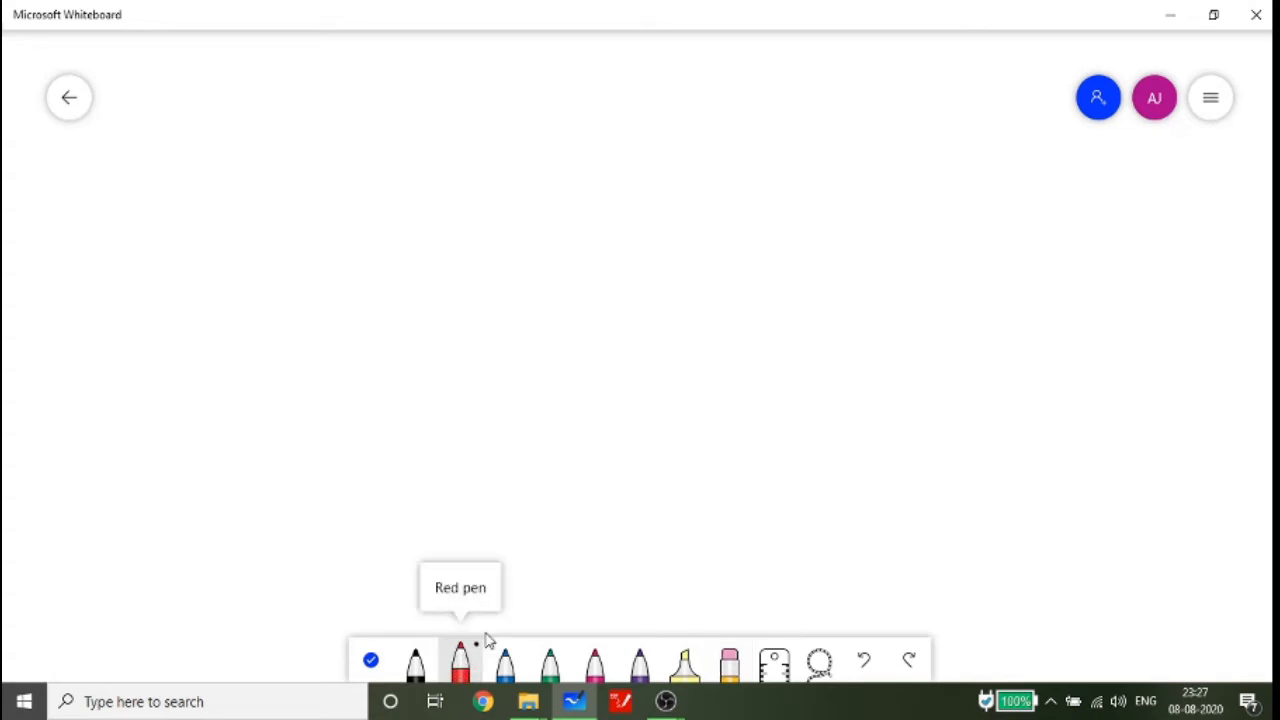
click(472, 650)
drag(352, 310, 453, 287)
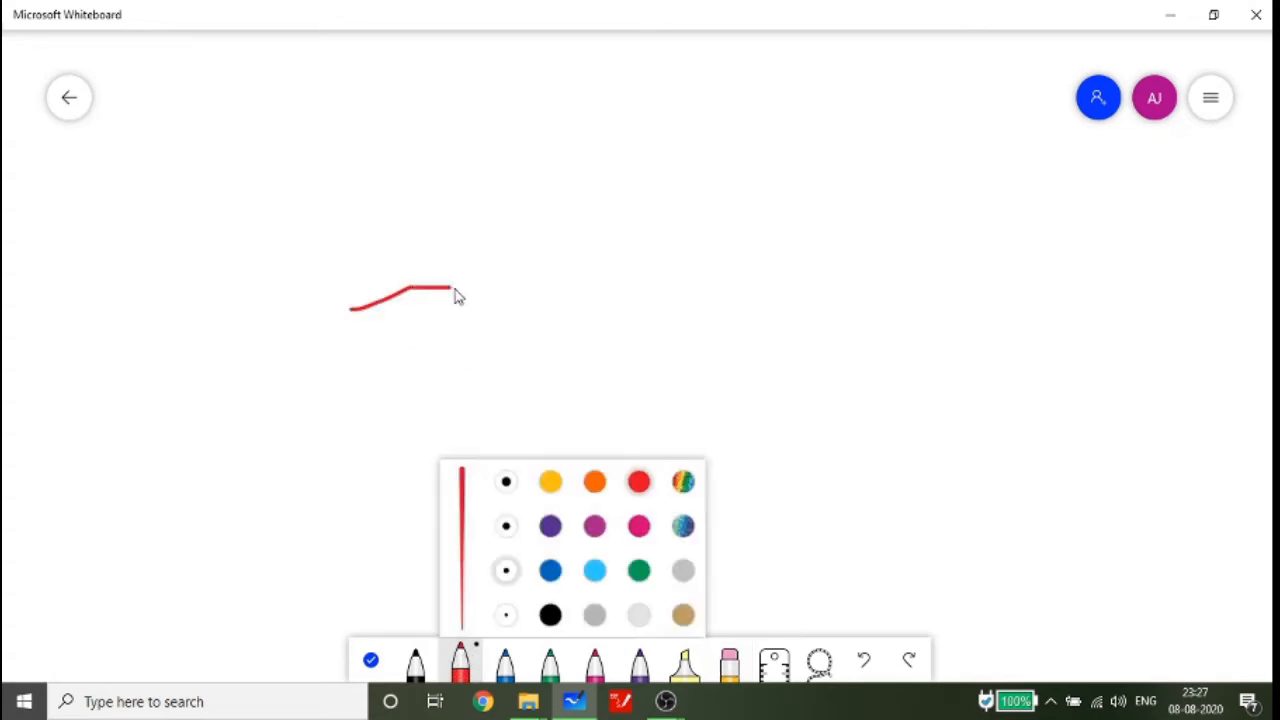
drag(656, 302, 826, 311)
drag(658, 176, 474, 165)
drag(262, 132, 194, 233)
drag(693, 440, 943, 515)
drag(988, 298, 1073, 333)
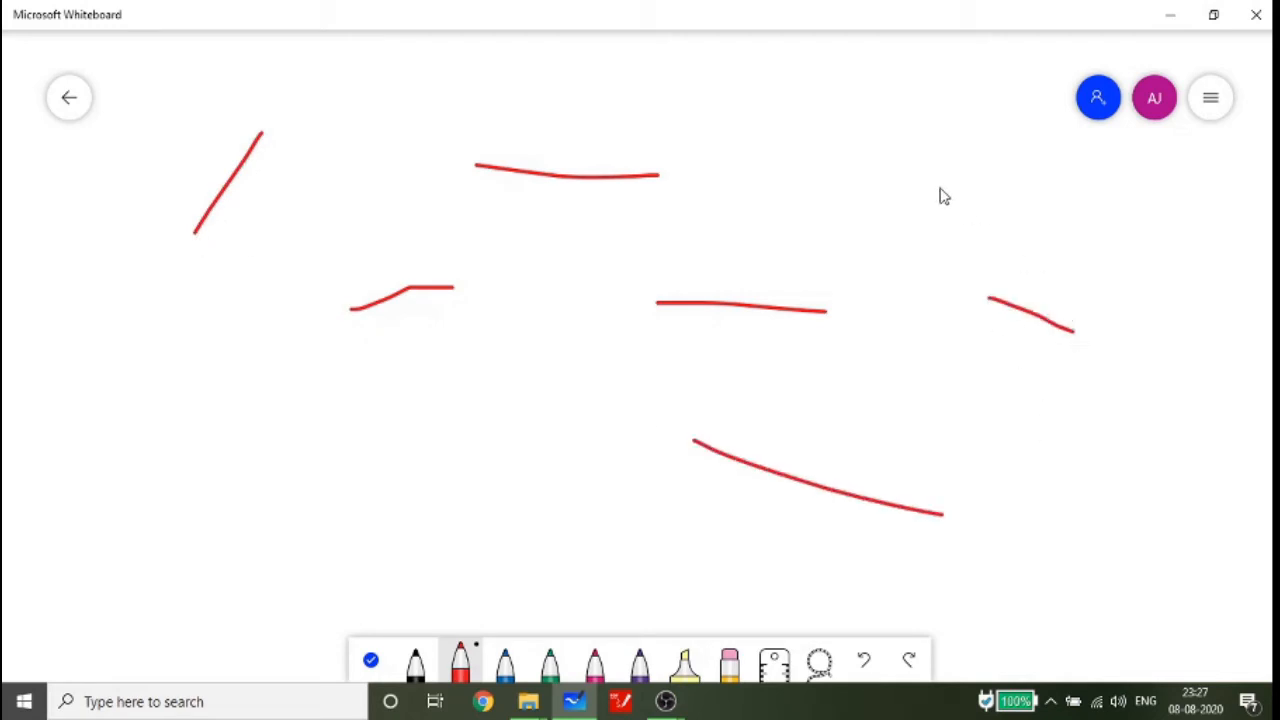
drag(940, 188, 832, 203)
drag(758, 110, 745, 138)
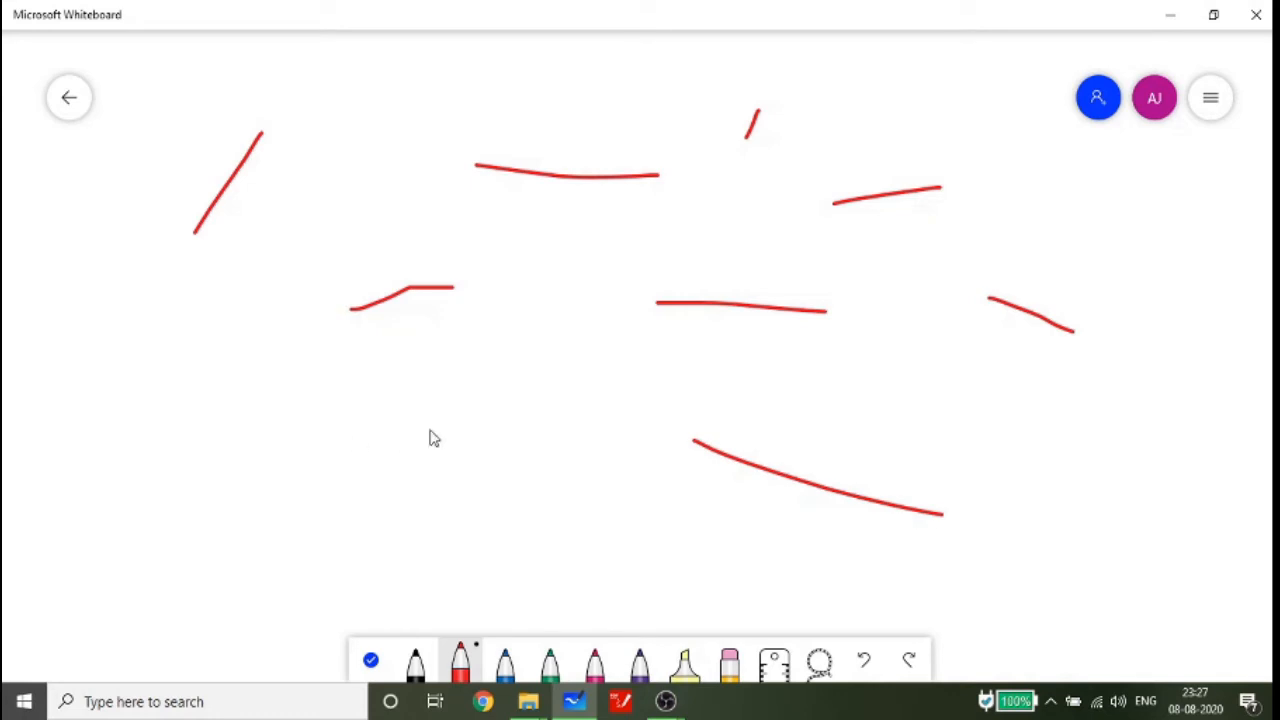
Step: Switch back to OBS Studio and stop the recording
click(665, 701)
click(826, 614)
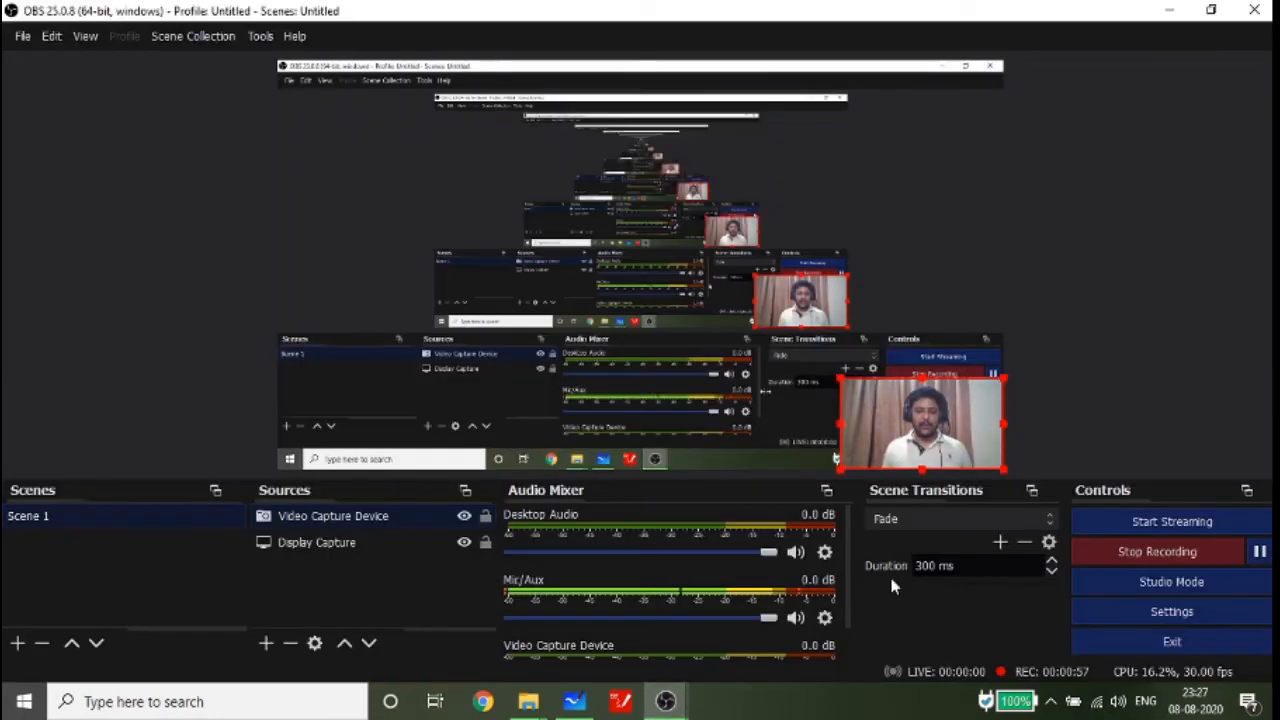
click(1200, 552)
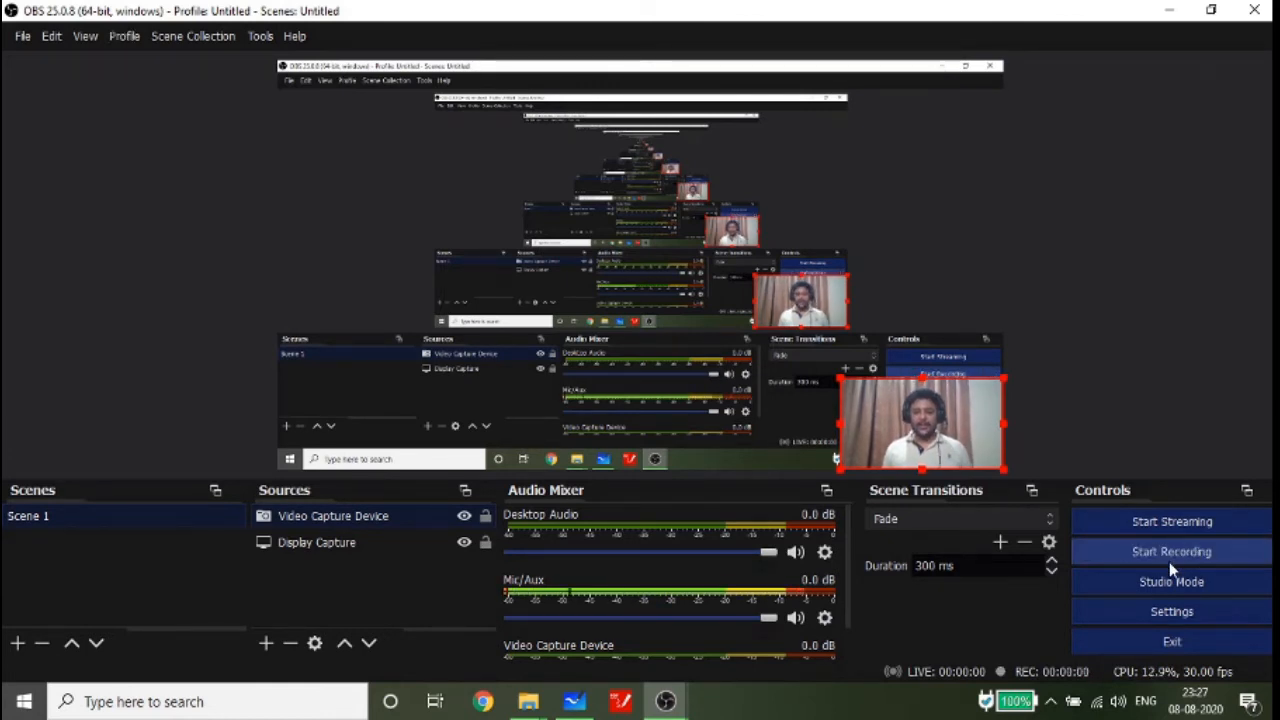
click(19, 40)
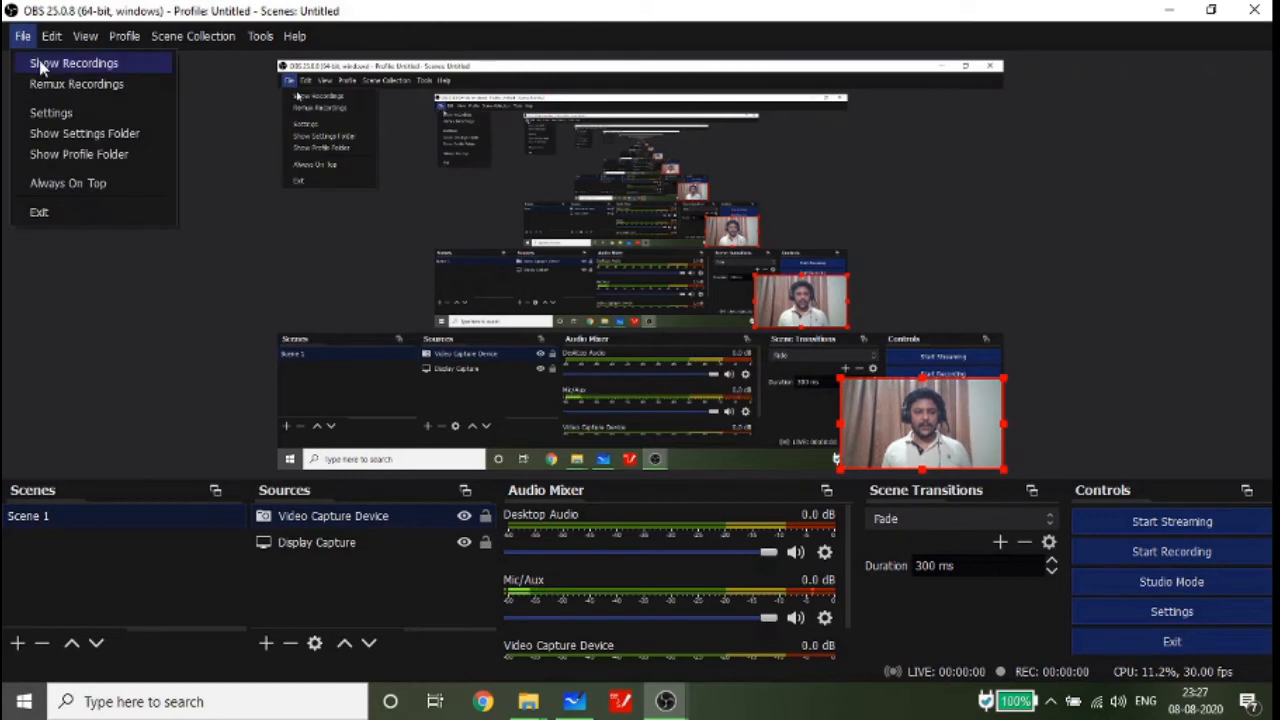
click(102, 68)
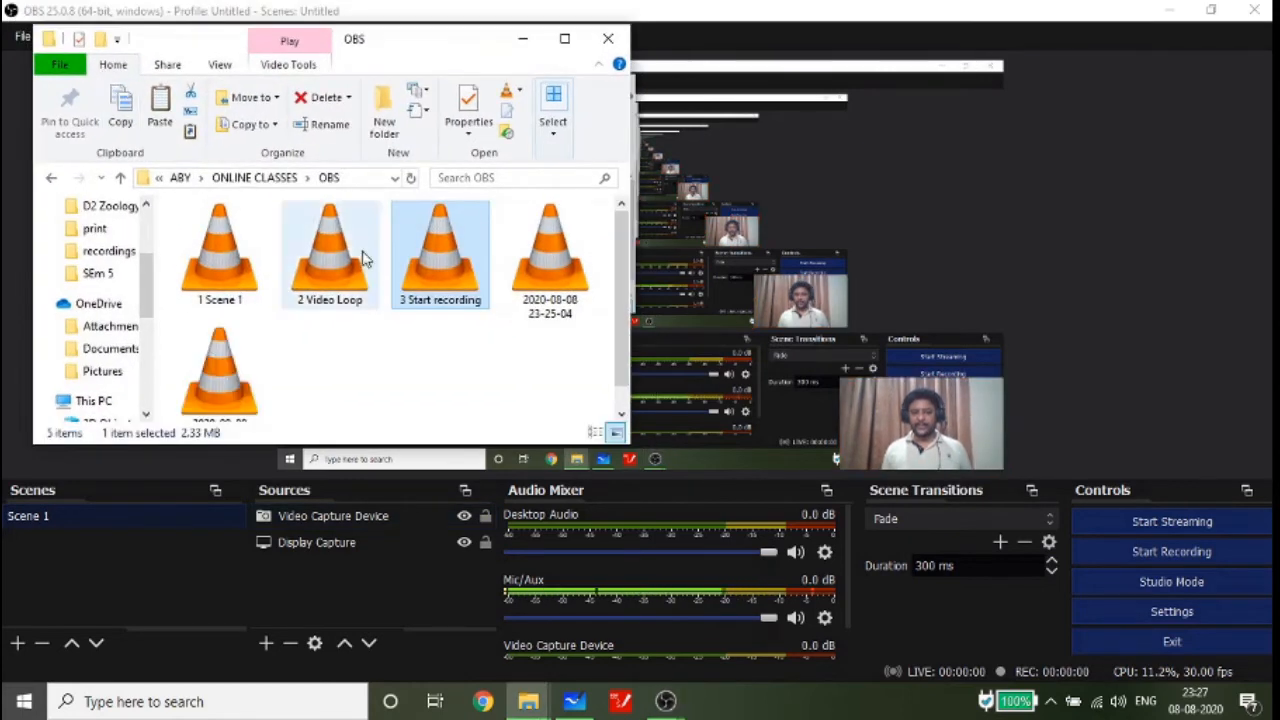
scroll(423, 371, down, 1)
click(238, 385)
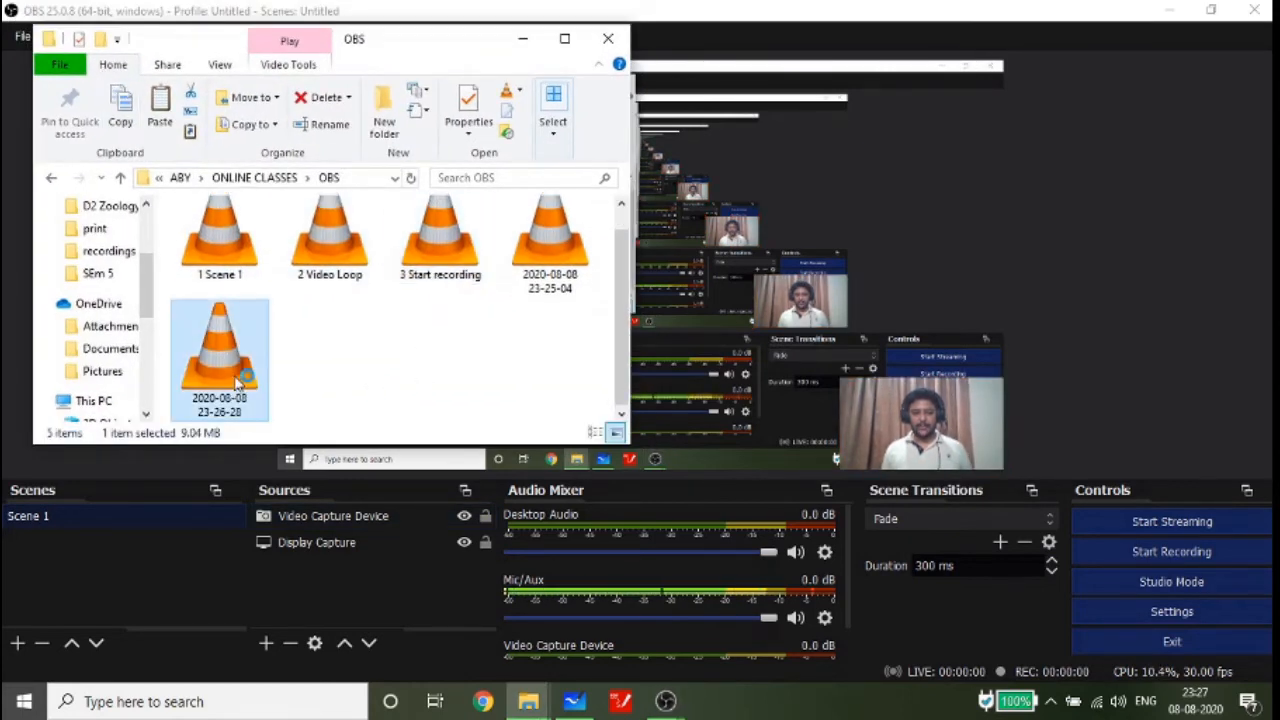
double_click(238, 383)
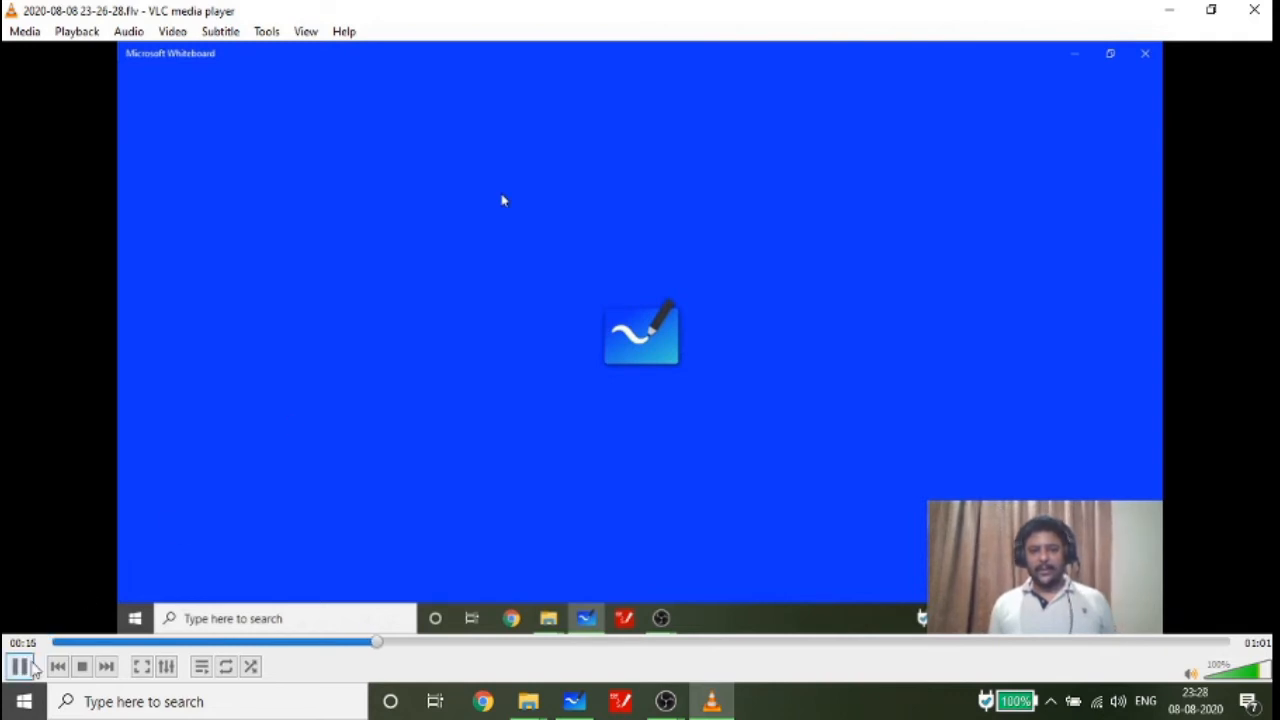
click(31, 666)
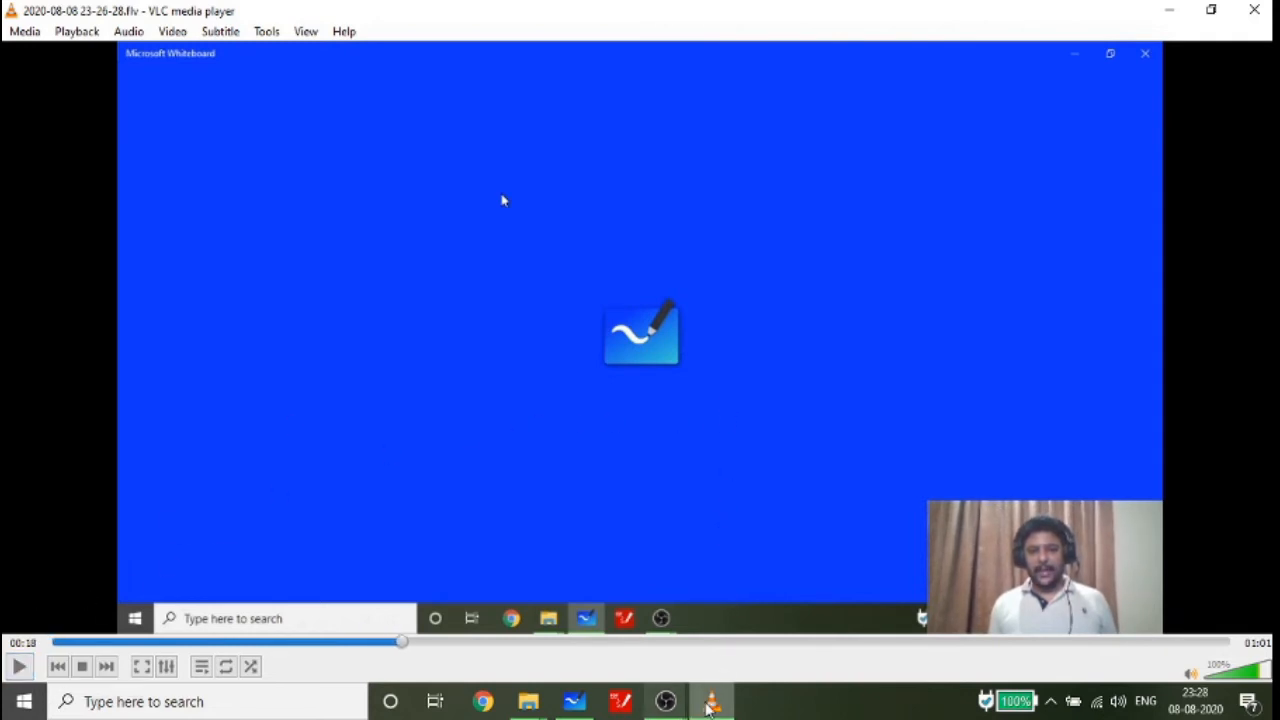
Step: Close the VLC media player and minimise the recordings folder window to return to OBS Studio
mouse_move(711, 699)
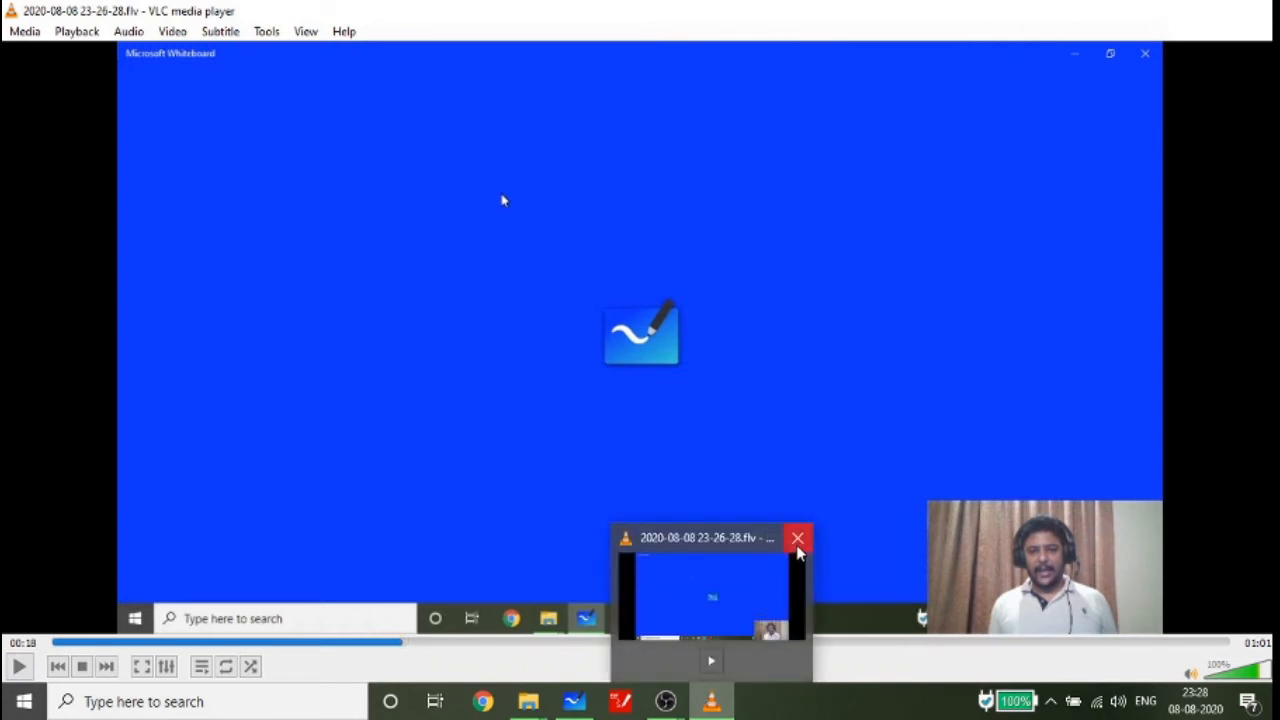
click(797, 537)
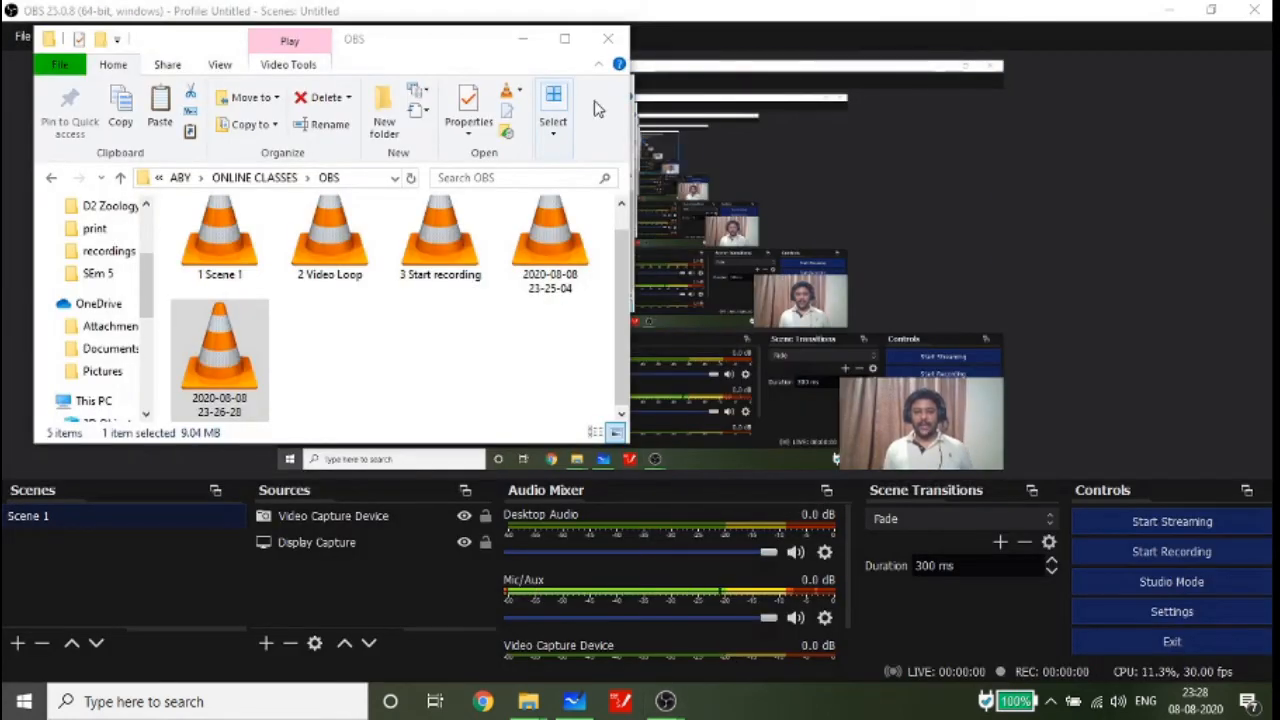
click(524, 40)
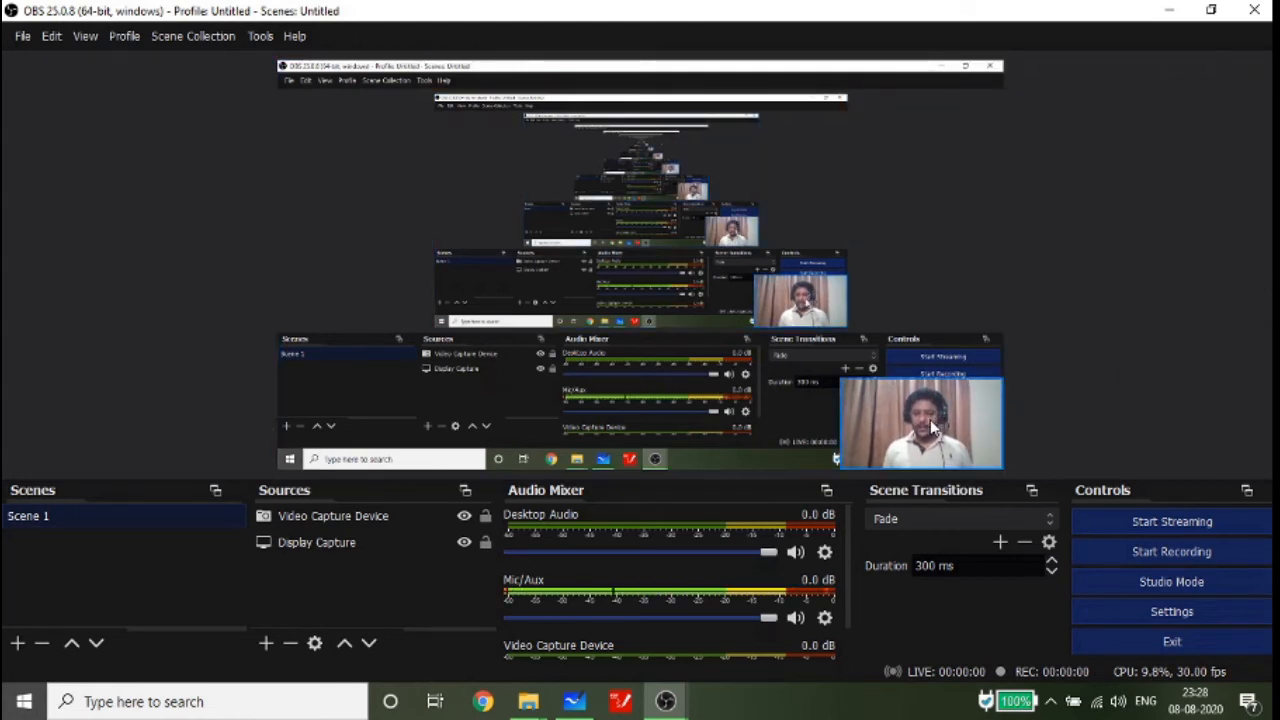
Step: Select the webcam and screen sources in turn and view the Display Capture source's properties without changing them
mouse_move(916, 432)
mouse_down()
mouse_move(896, 202)
mouse_move(910, 110)
mouse_move(902, 416)
mouse_move(918, 430)
mouse_up()
click(720, 370)
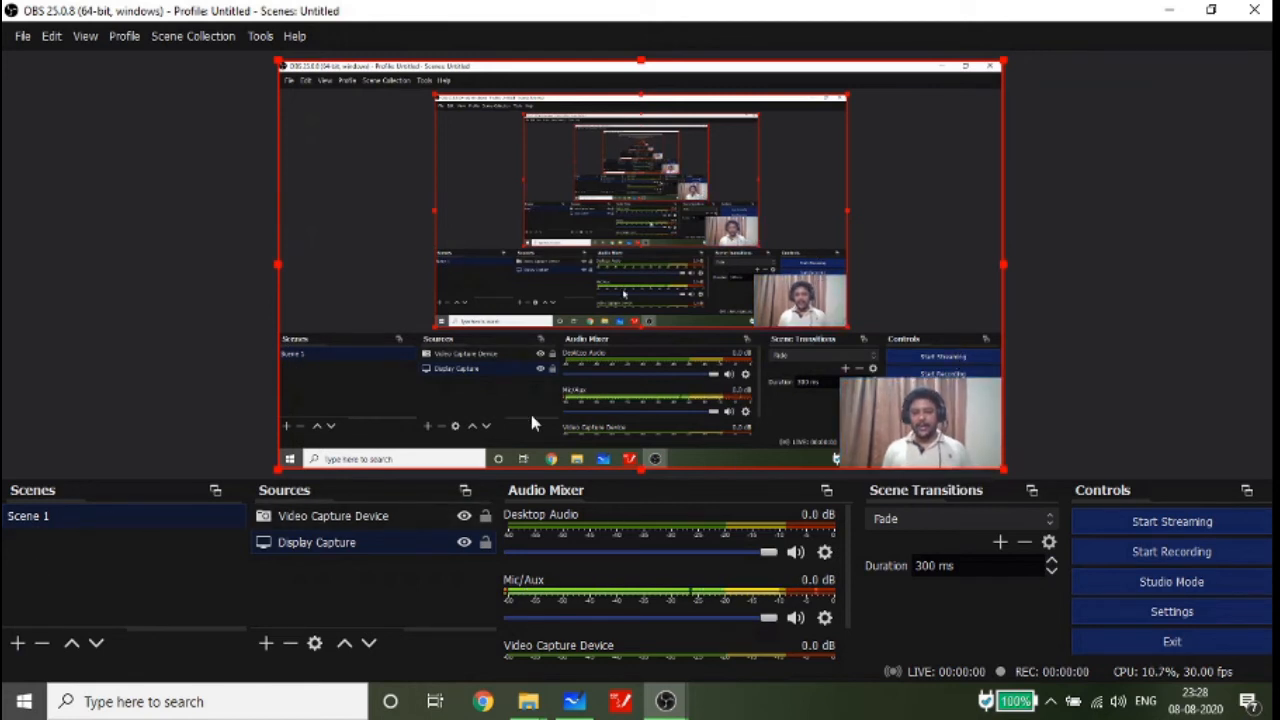
click(334, 520)
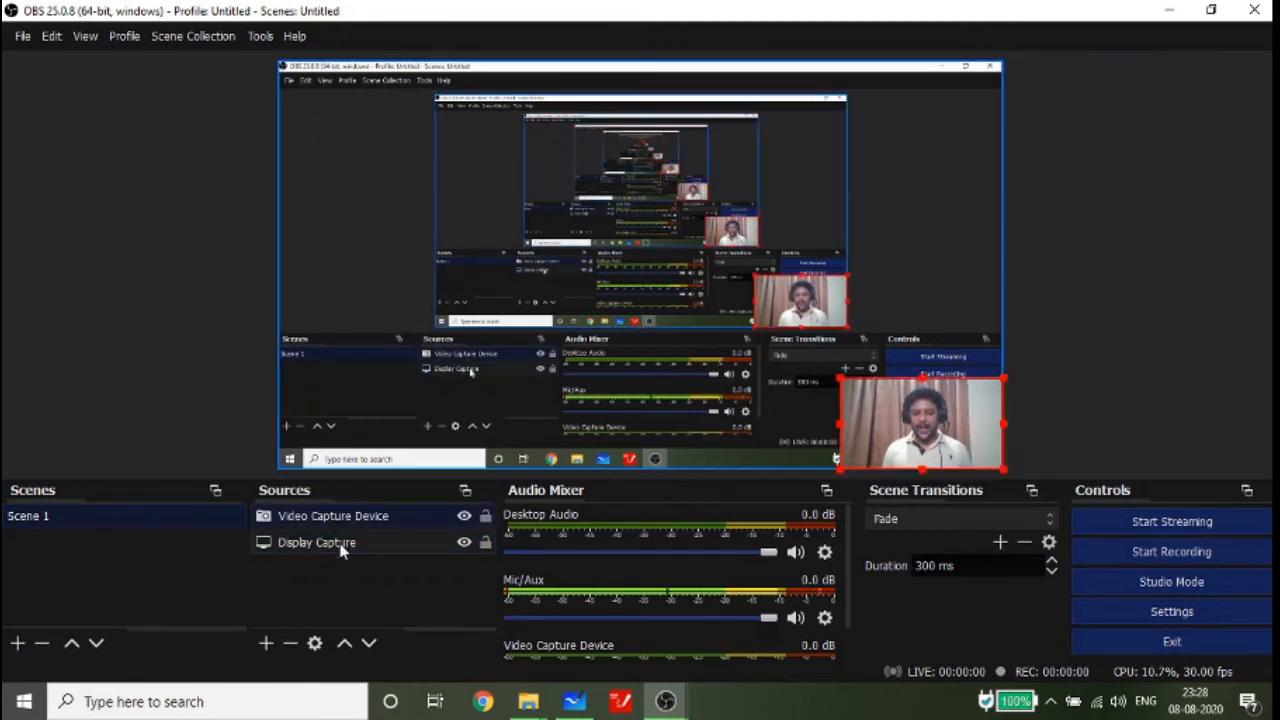
double_click(343, 546)
click(912, 598)
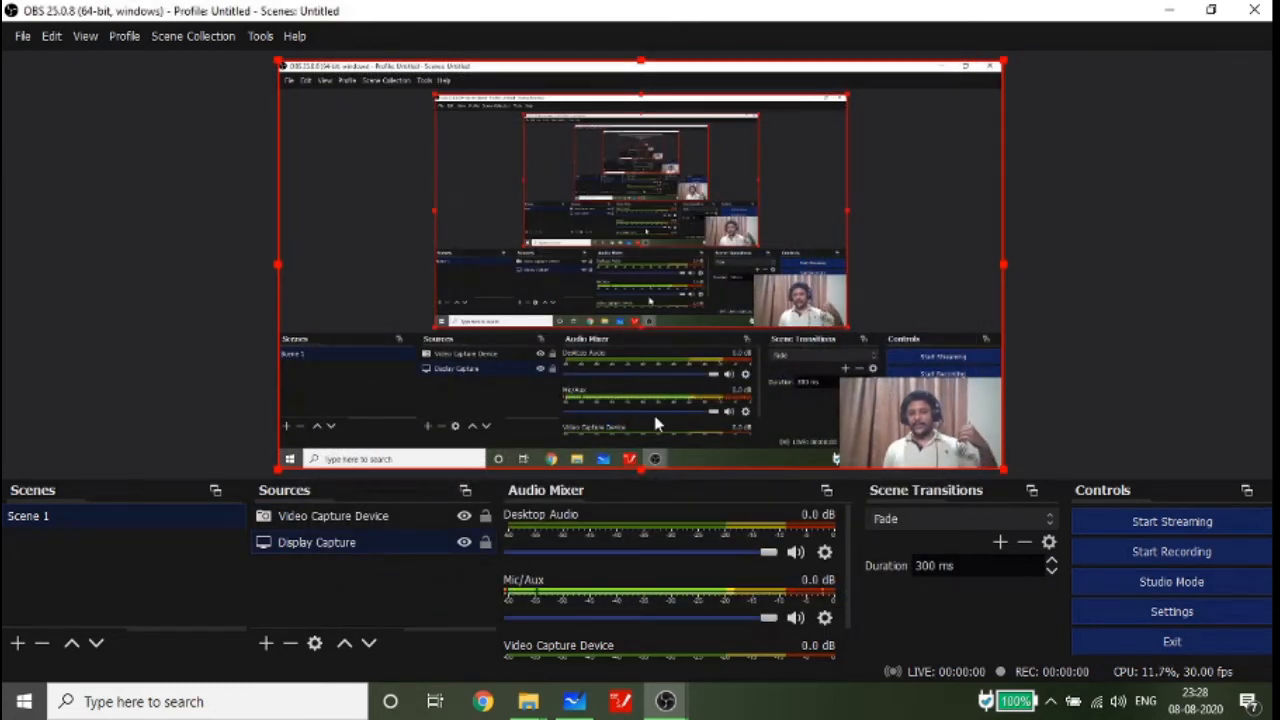
click(386, 518)
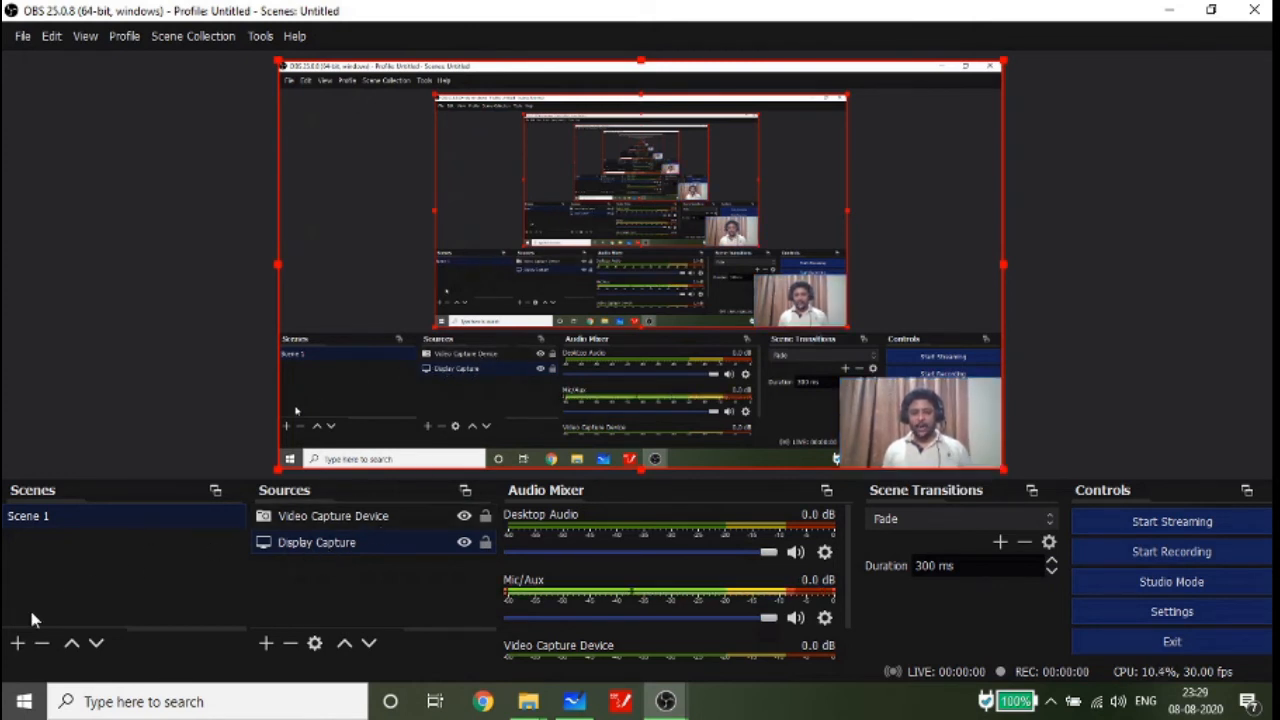
Step: Add a second scene under the suggested name and give it a new, visible Display Capture source
click(17, 643)
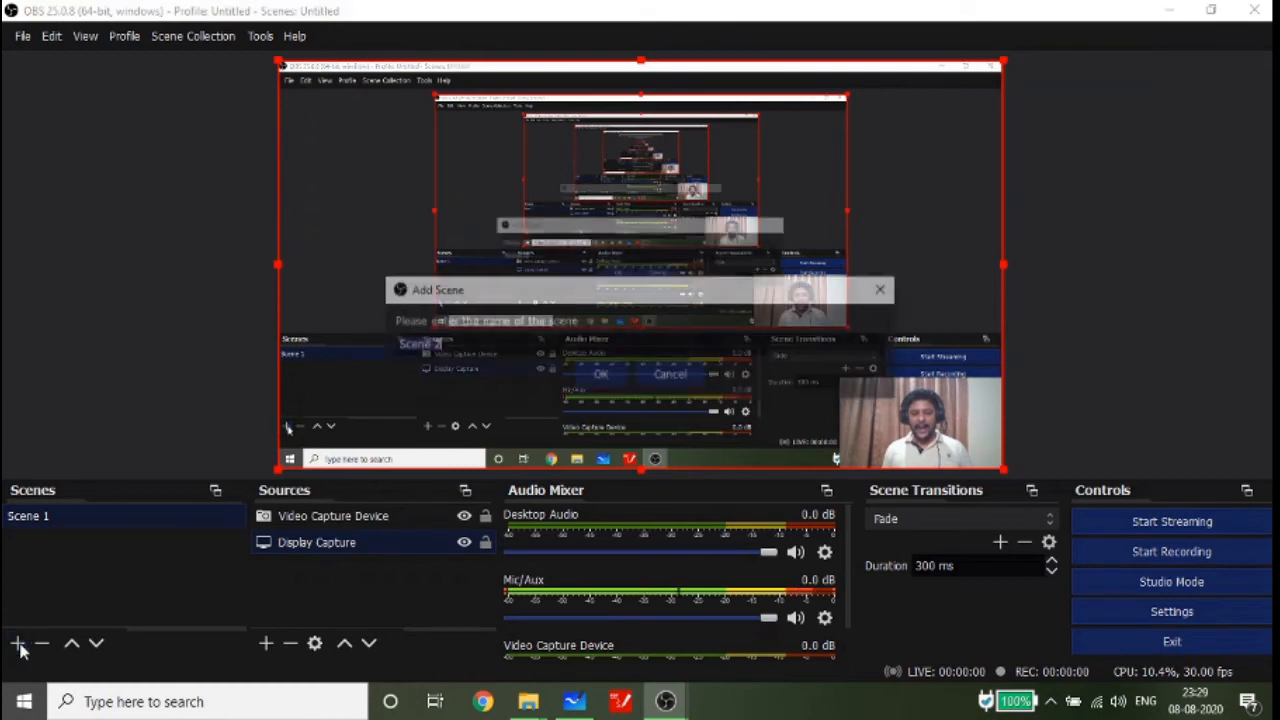
click(606, 376)
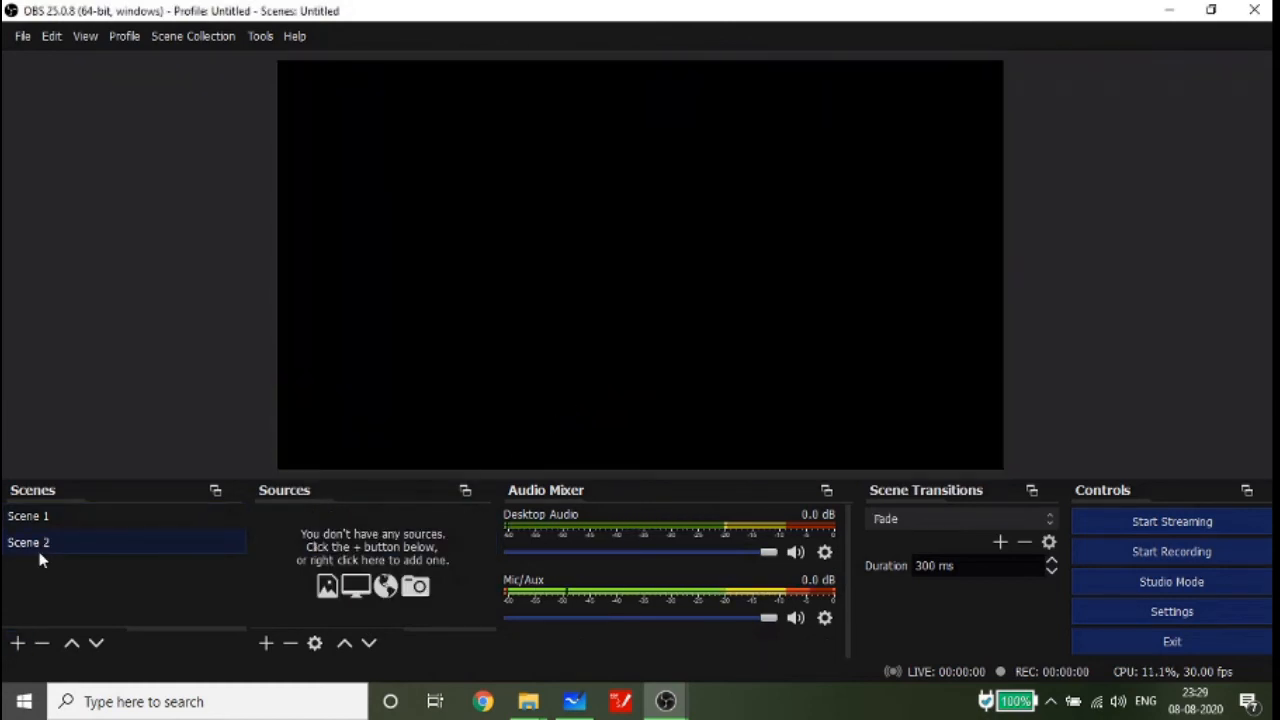
click(267, 646)
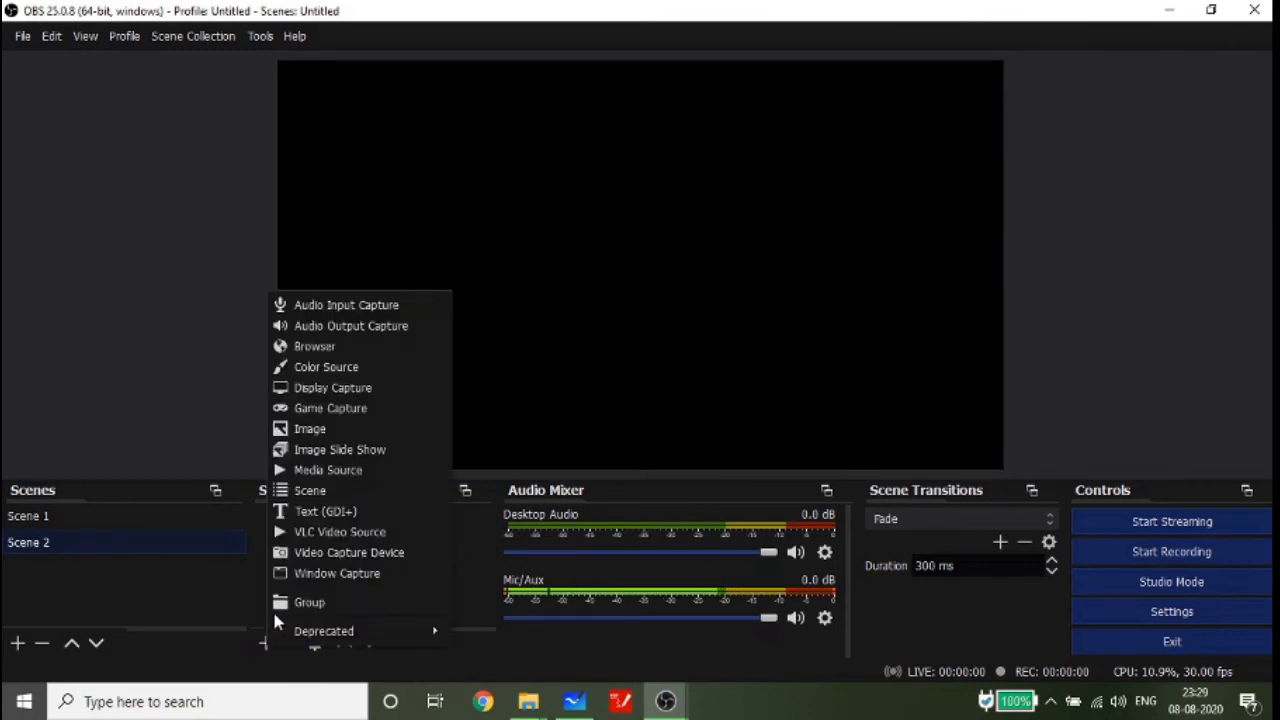
click(327, 390)
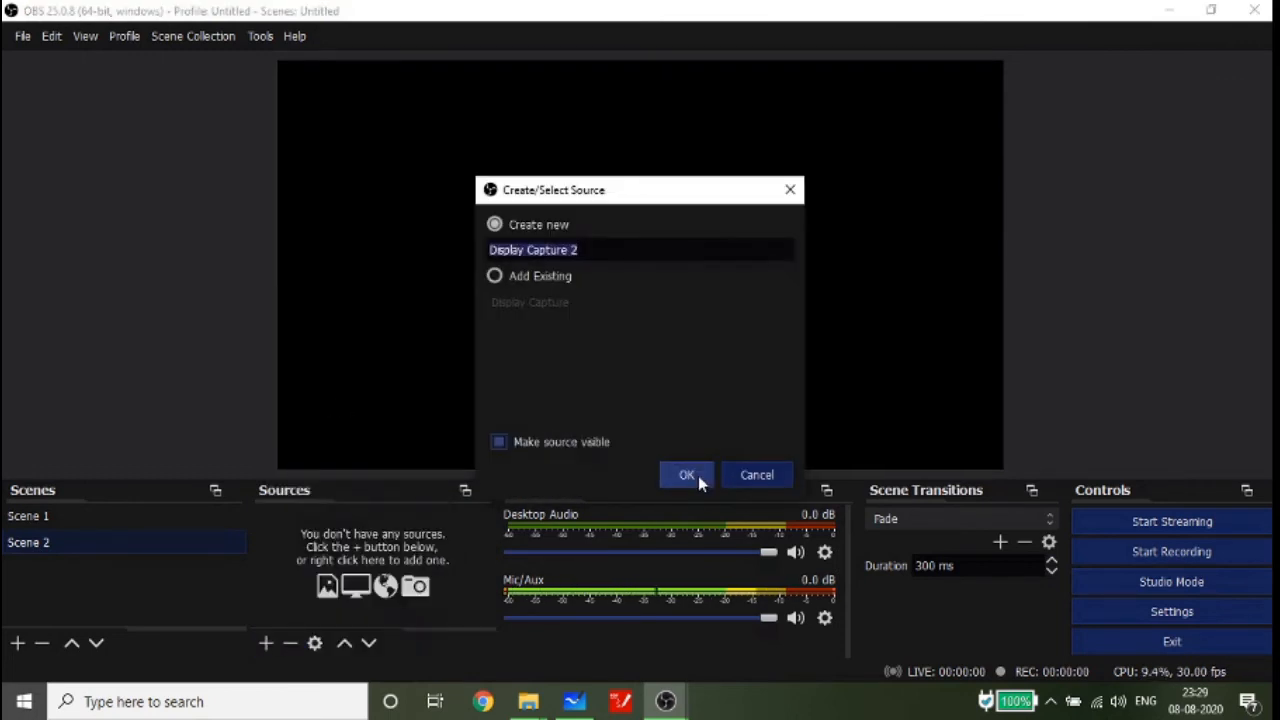
click(698, 475)
click(863, 603)
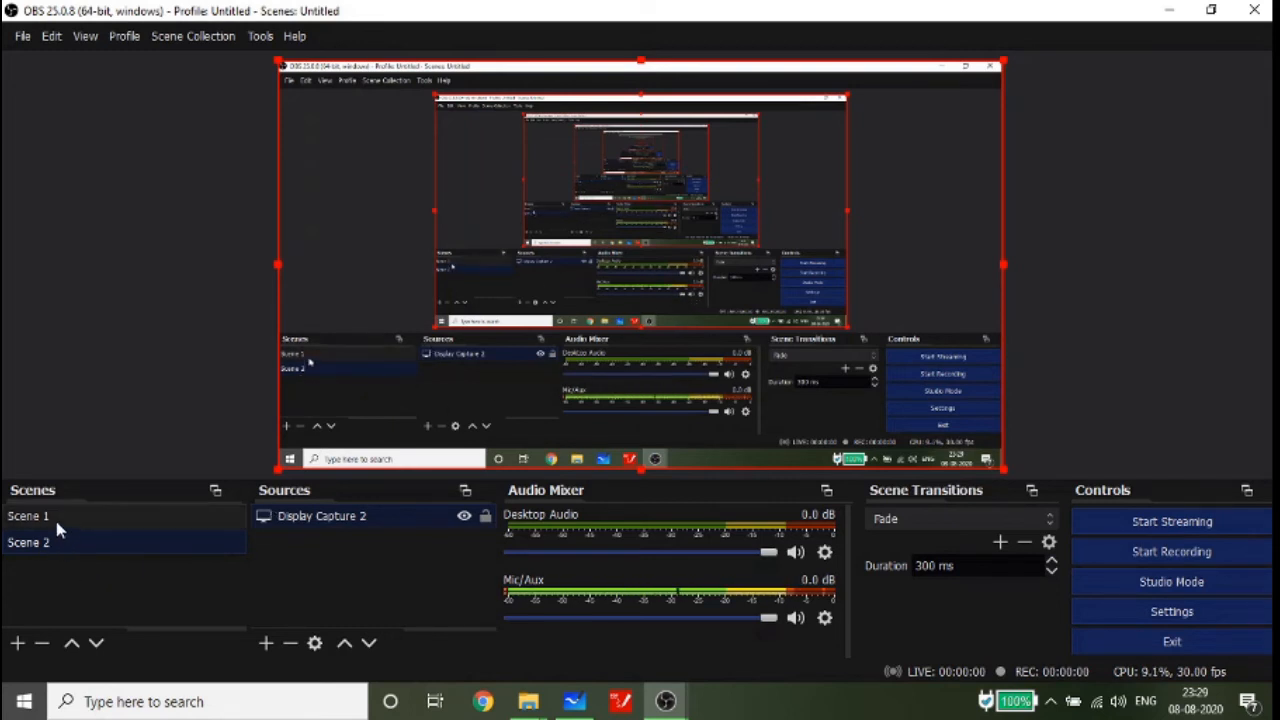
Step: Switch back to Scene 1 and look over the available source types and the audio mixer channels
click(125, 512)
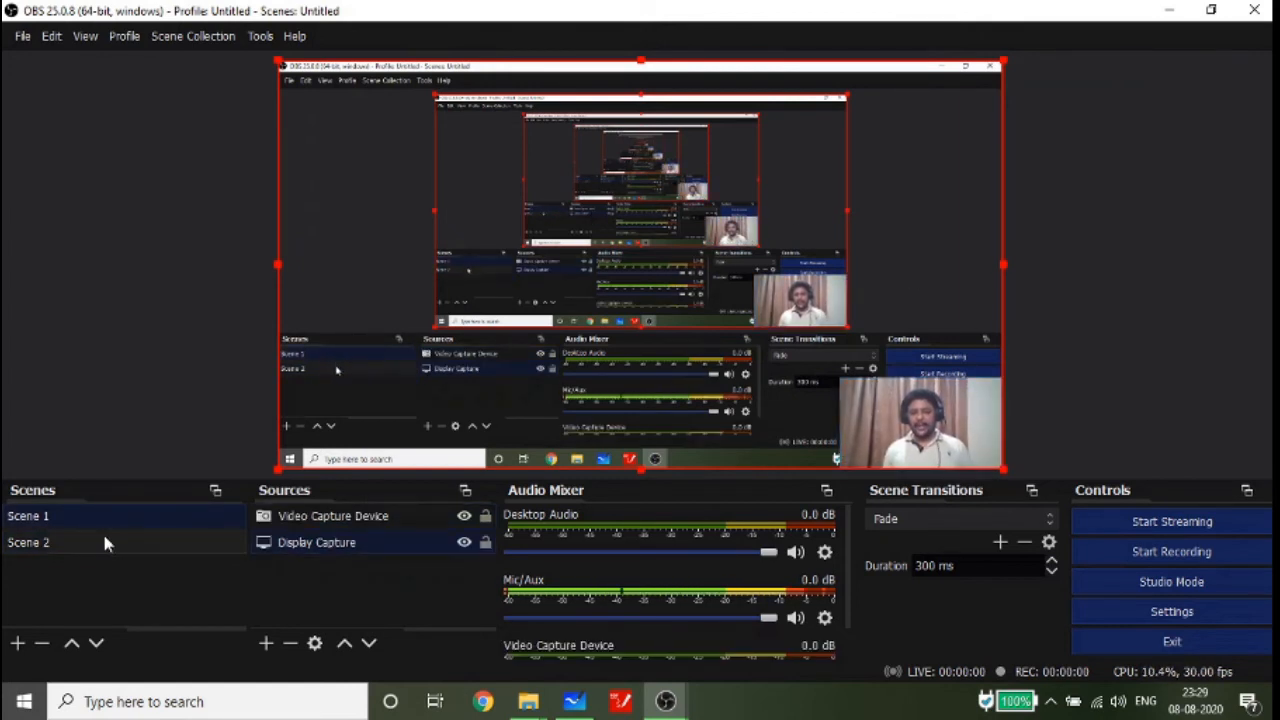
click(266, 643)
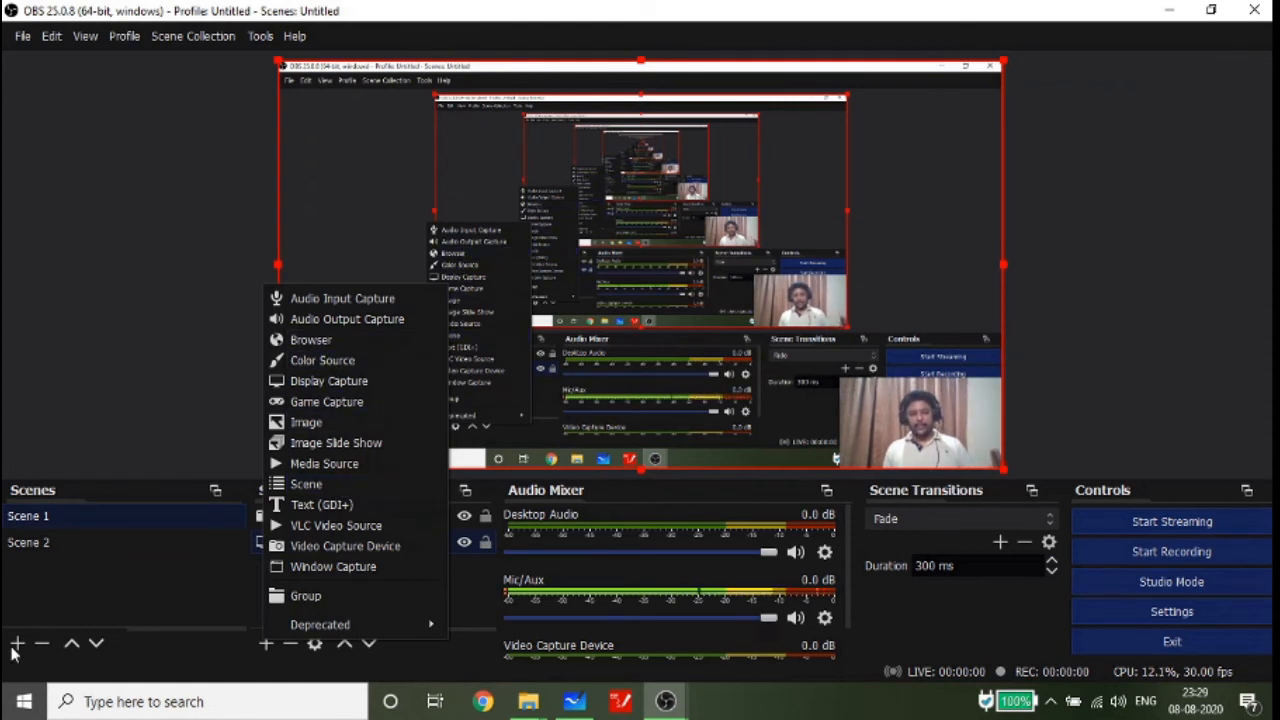
click(57, 588)
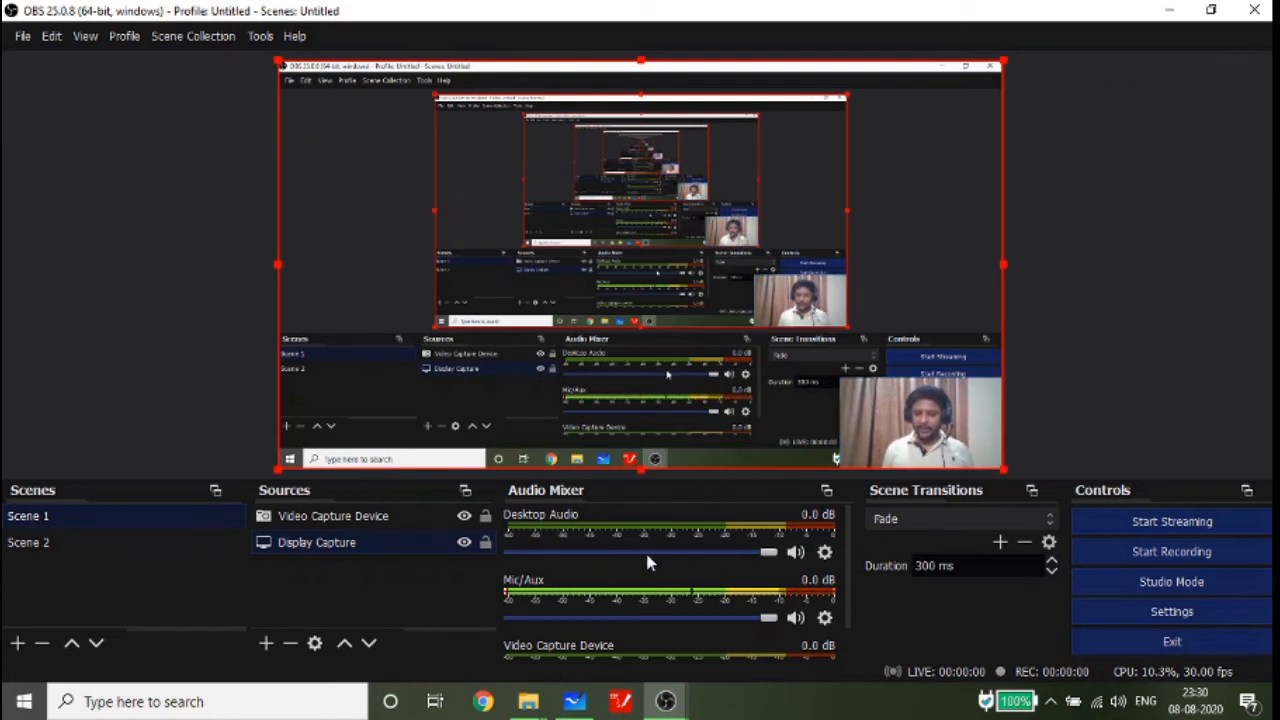
scroll(566, 562, down, 1)
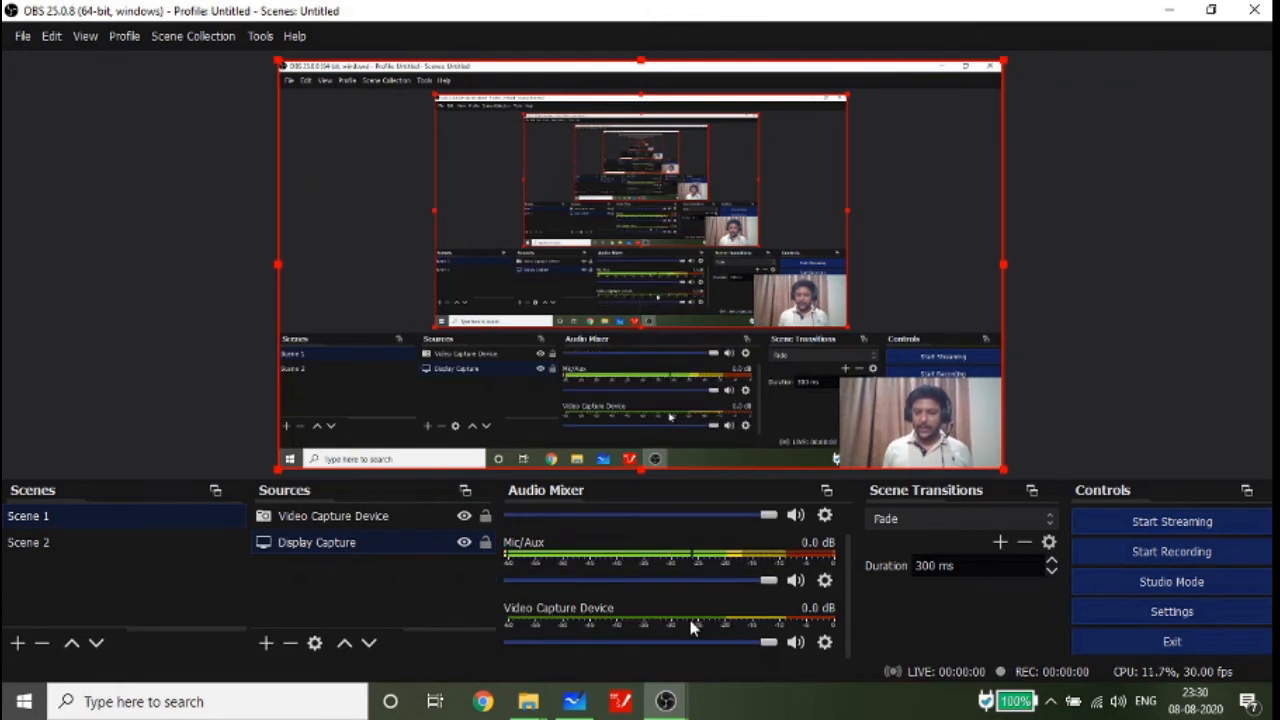
scroll(700, 623, up, 1)
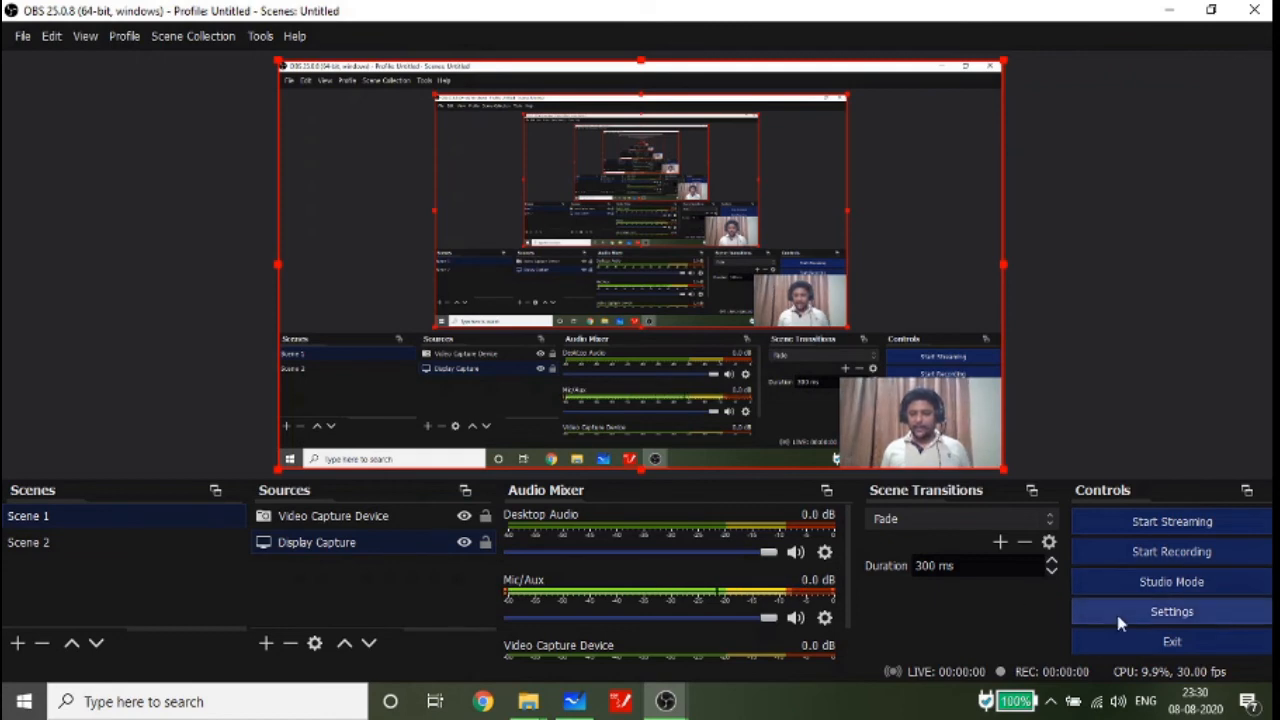
Step: Try the "Lossless Quality, Tremendously Large File Size" recording quality in the output settings, then decline it
click(1196, 616)
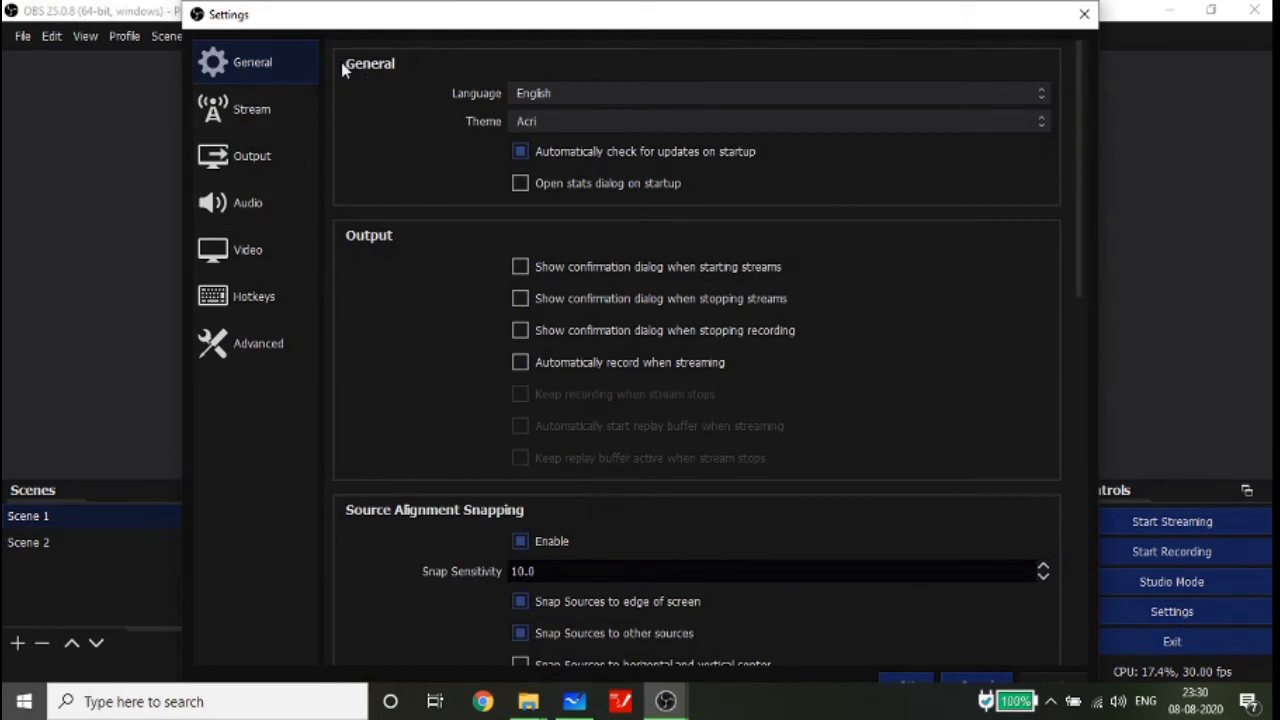
click(270, 162)
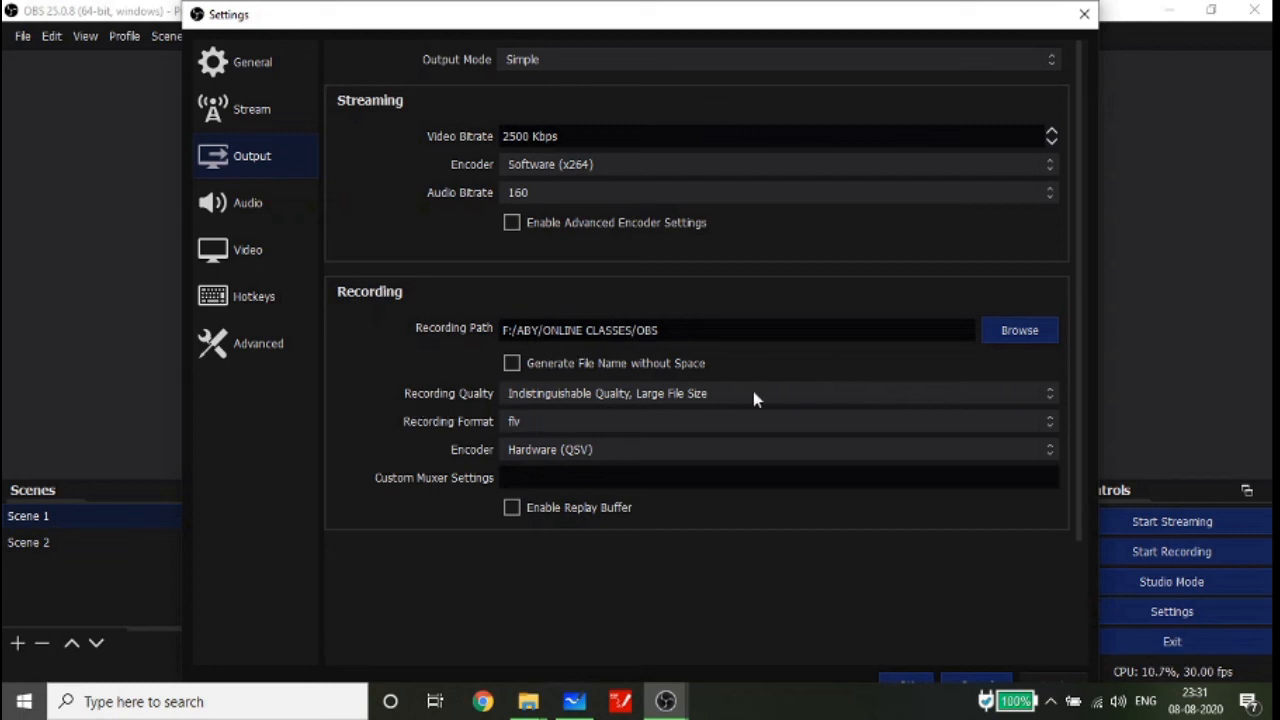
click(1050, 396)
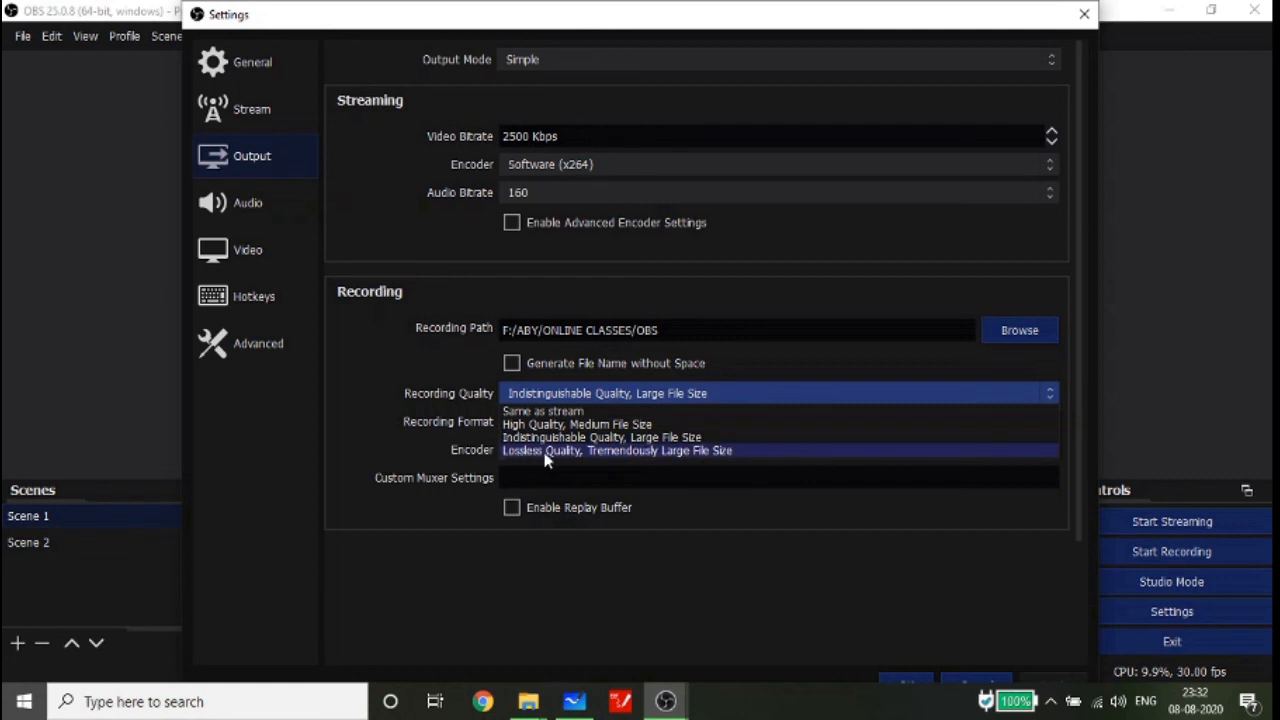
click(598, 451)
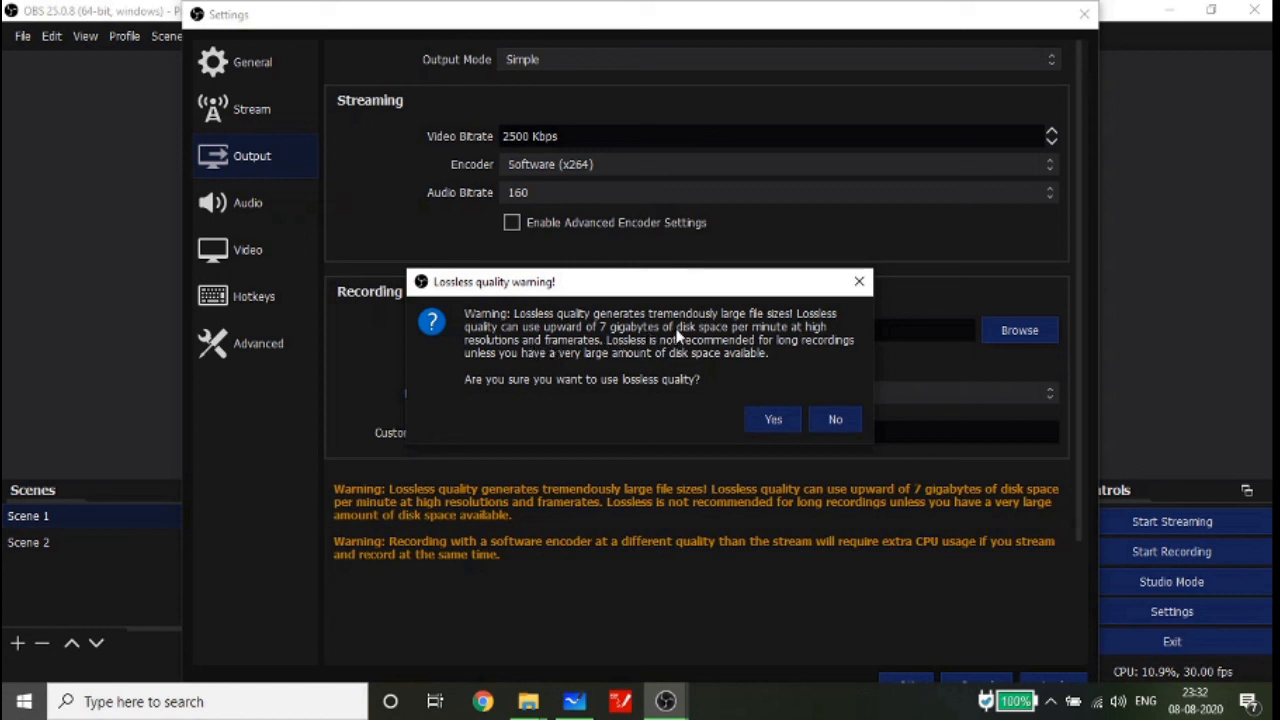
click(836, 420)
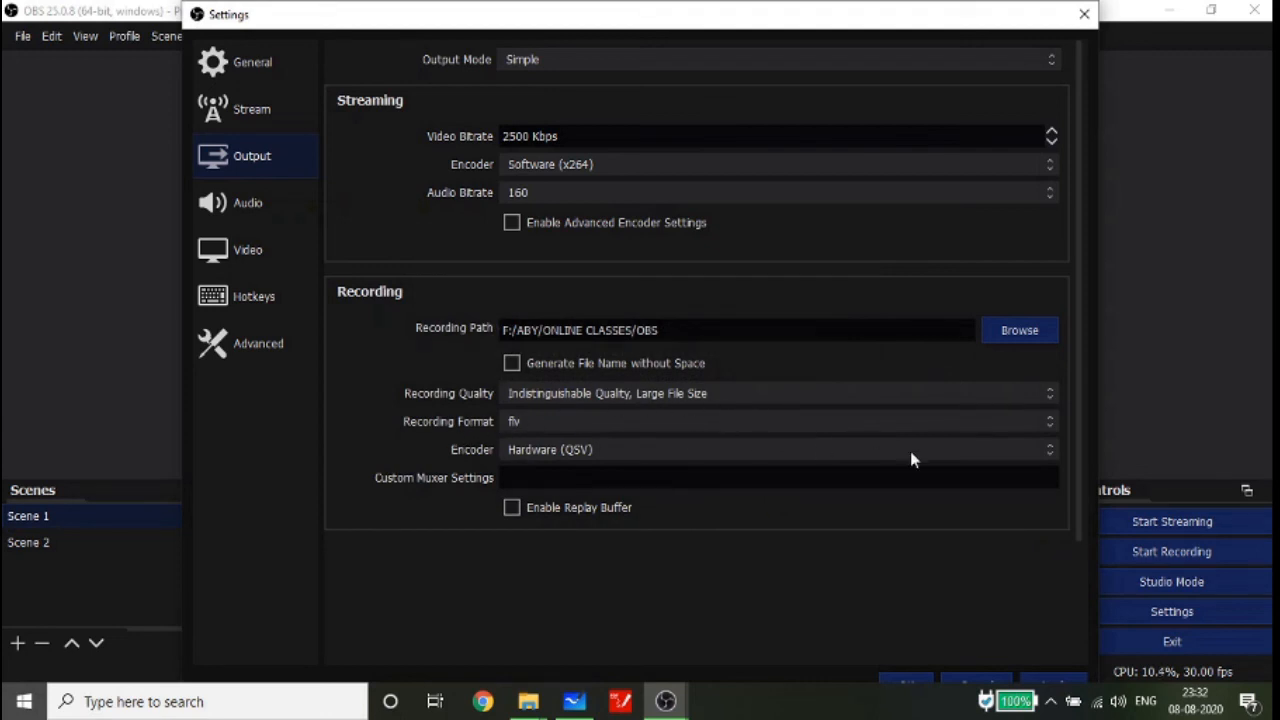
Step: Choose flv as the recording format, check the recording folder selection, and accept the output settings
click(1055, 421)
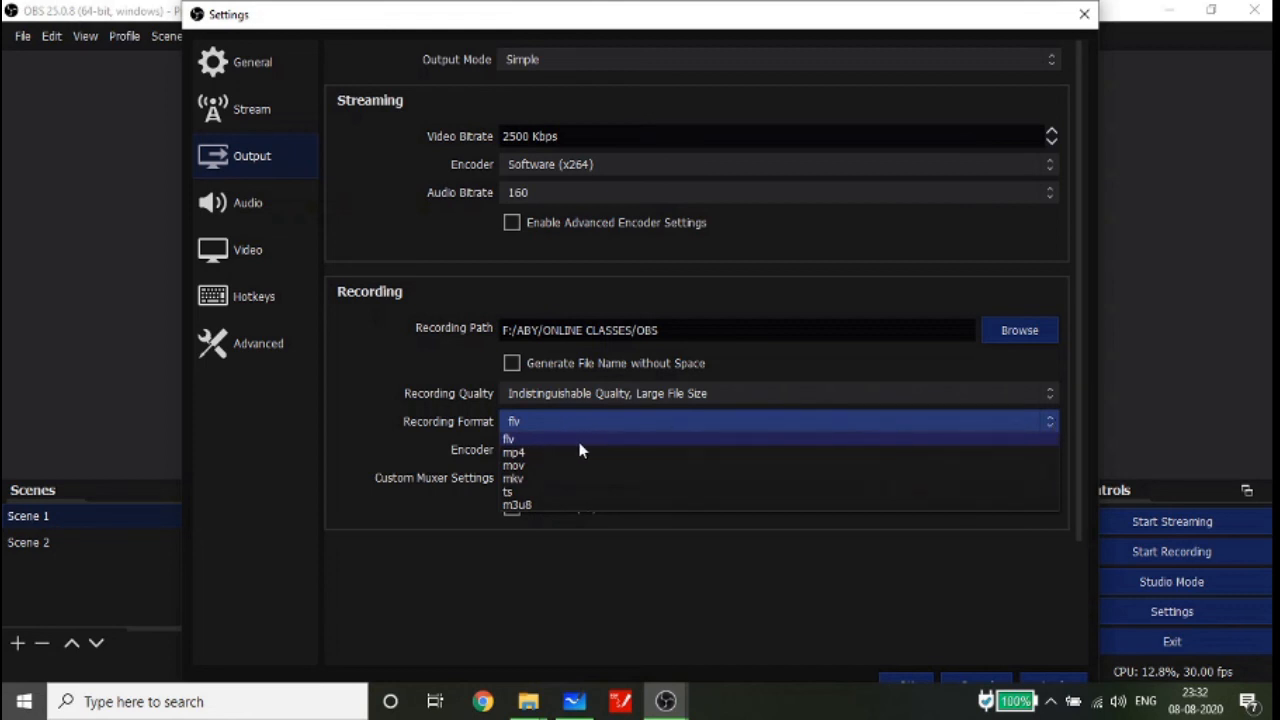
click(525, 437)
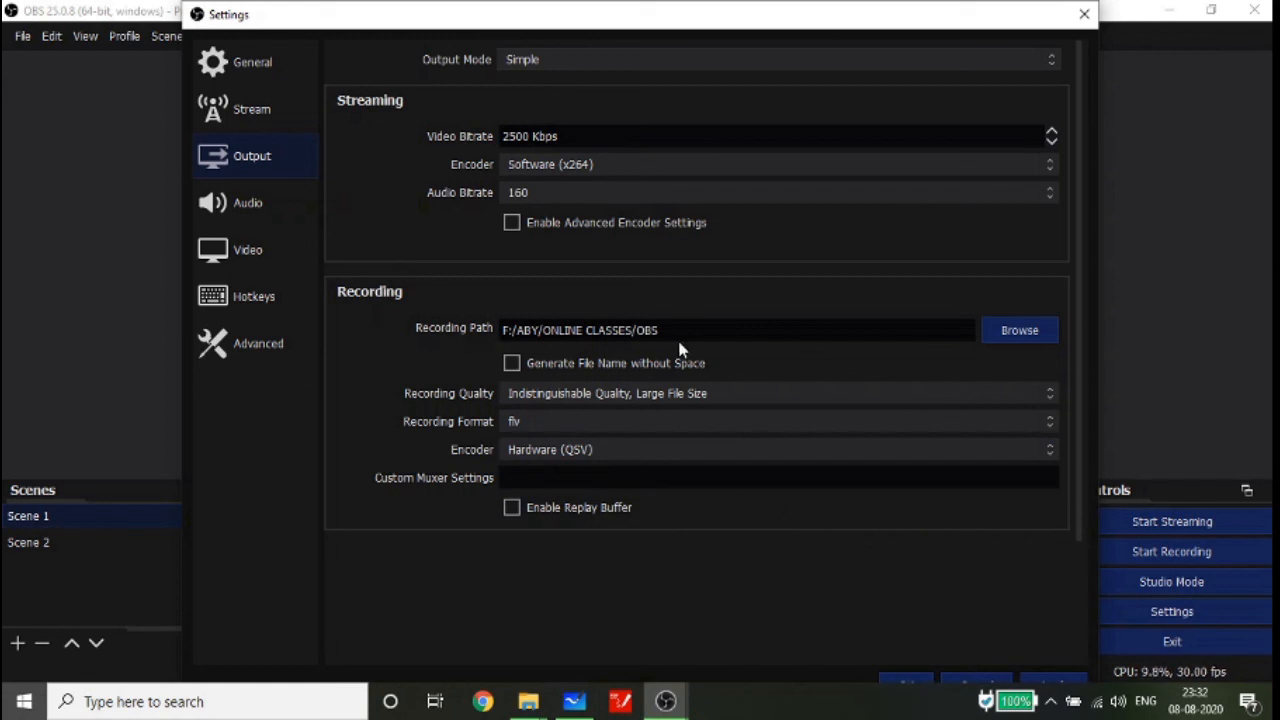
click(1004, 338)
click(914, 684)
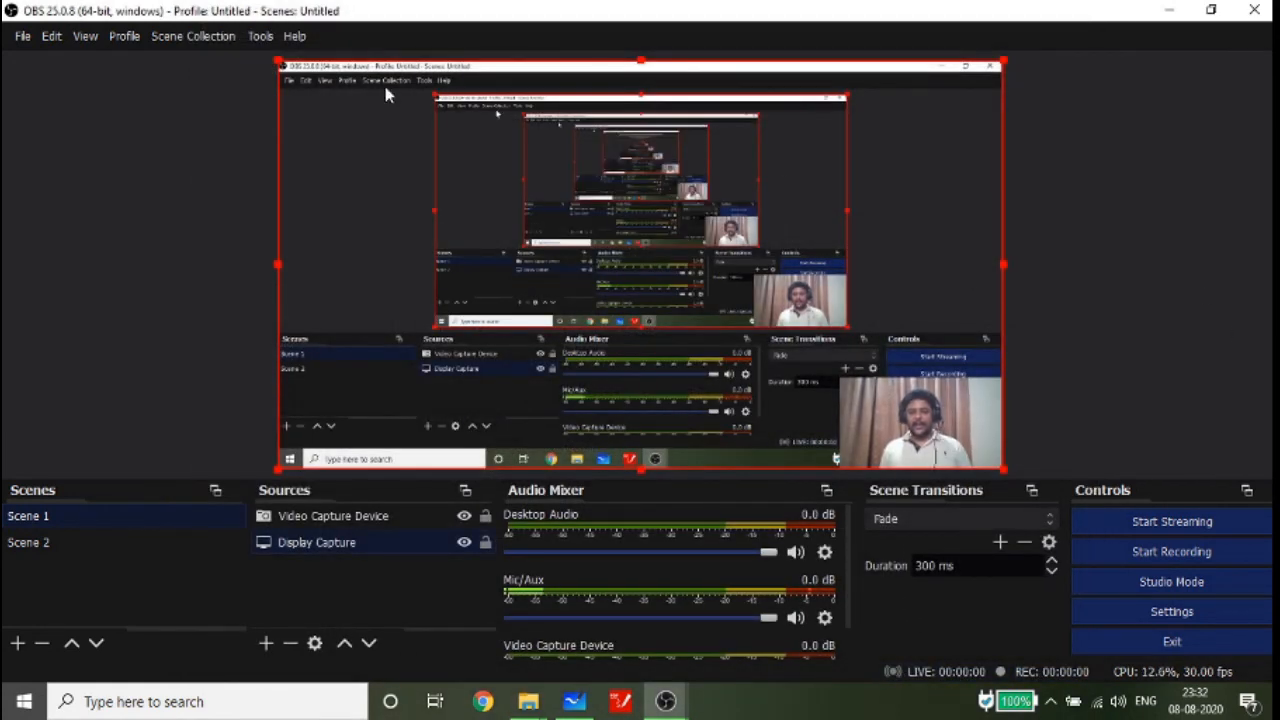
click(677, 707)
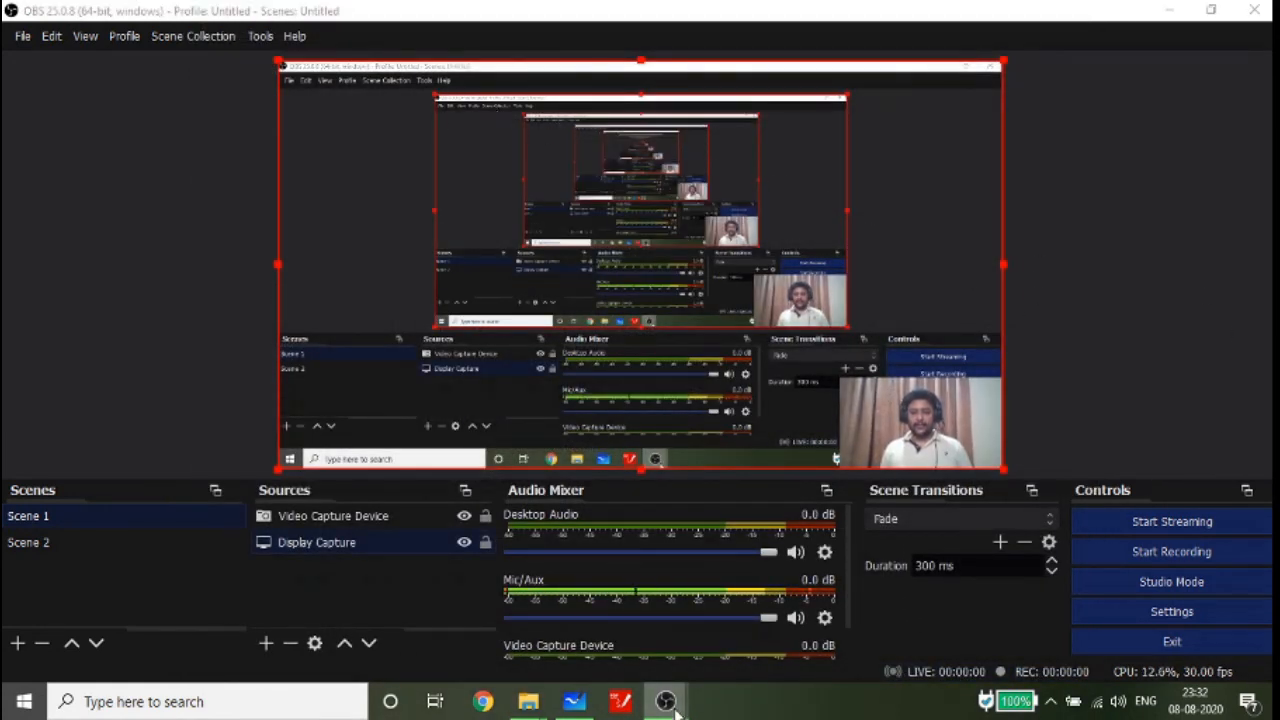